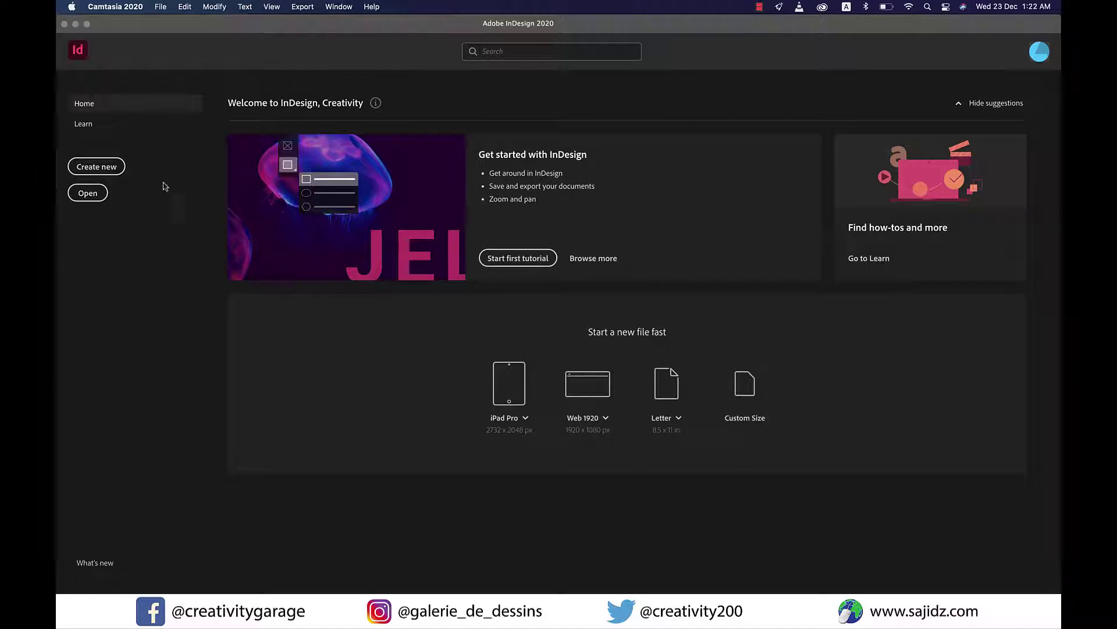
# Create a new A4 print document with Pages set to 3 and Columns set to 2
pyautogui.click(113, 169)
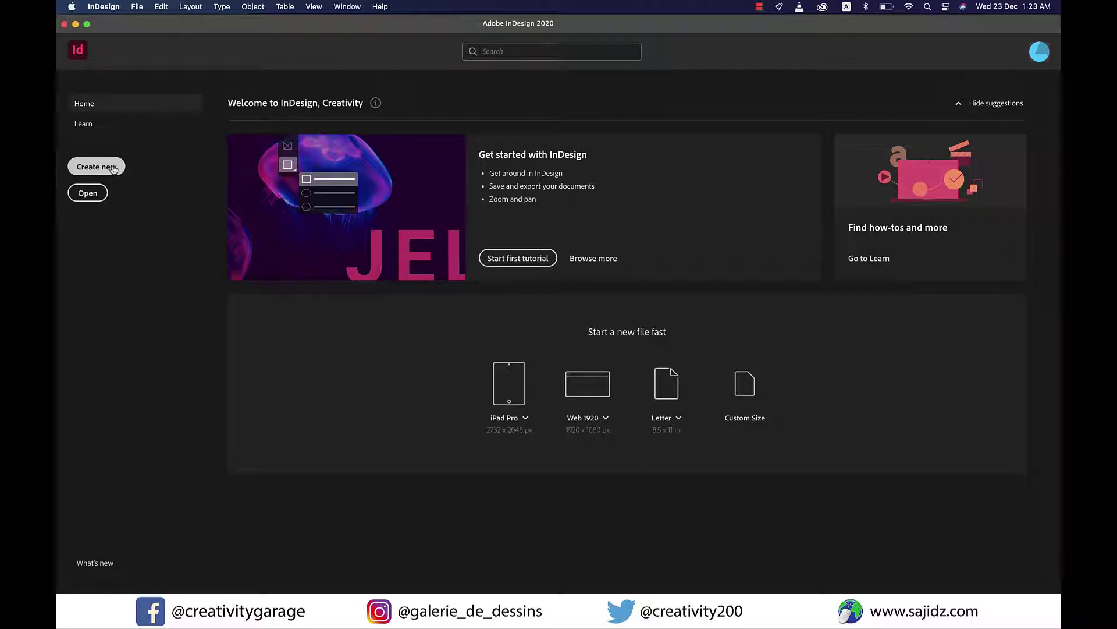
pyautogui.click(113, 168)
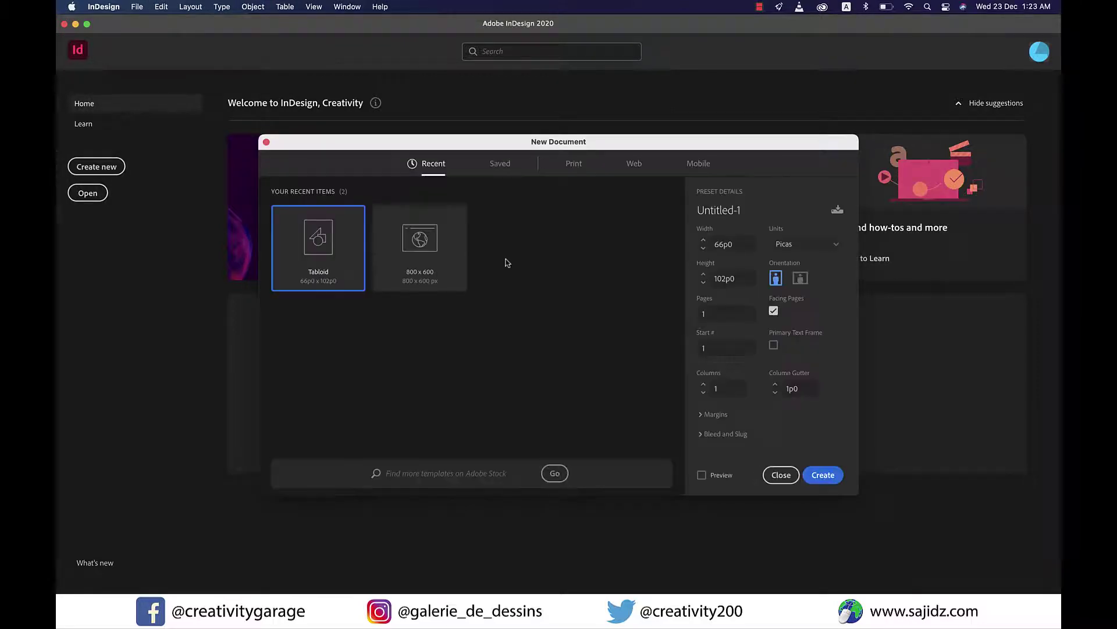
pyautogui.click(579, 167)
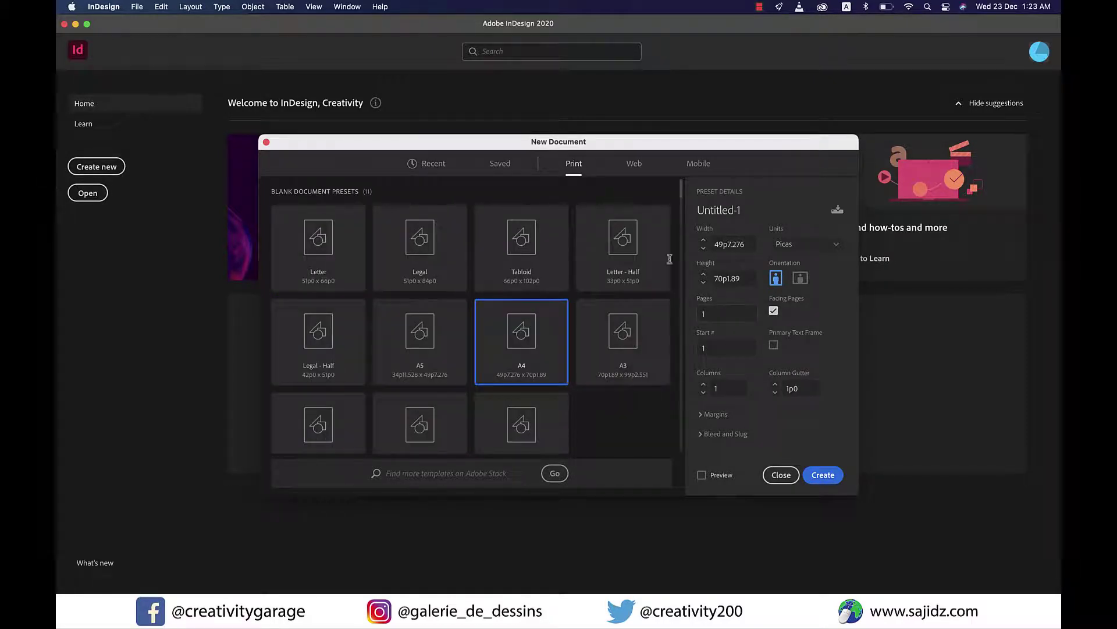
pyautogui.doubleClick(724, 315)
pyautogui.write('3')
pyautogui.doubleClick(732, 387)
pyautogui.write('2')
pyautogui.press('Return')
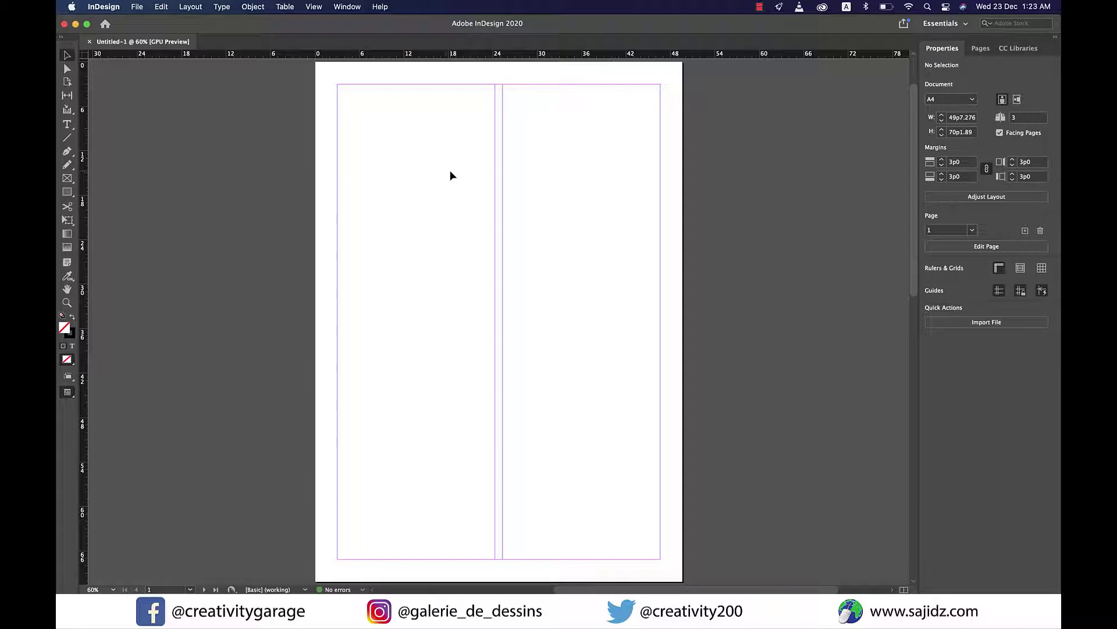
# Draw a text frame from margin corner to margin corner on page 1
pyautogui.click(71, 126)
pyautogui.moveTo(344, 90); pyautogui.dragTo(663, 309)
pyautogui.scroll(-2, 688, 291)
pyautogui.scroll(5, 688, 292)
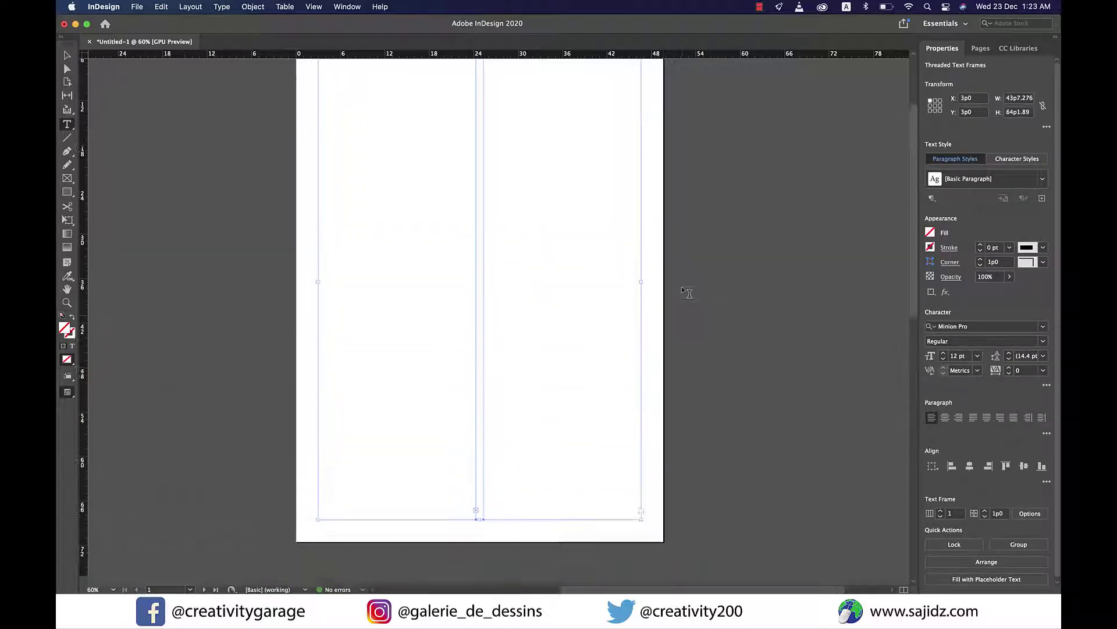
pyautogui.scroll(-2, 688, 292)
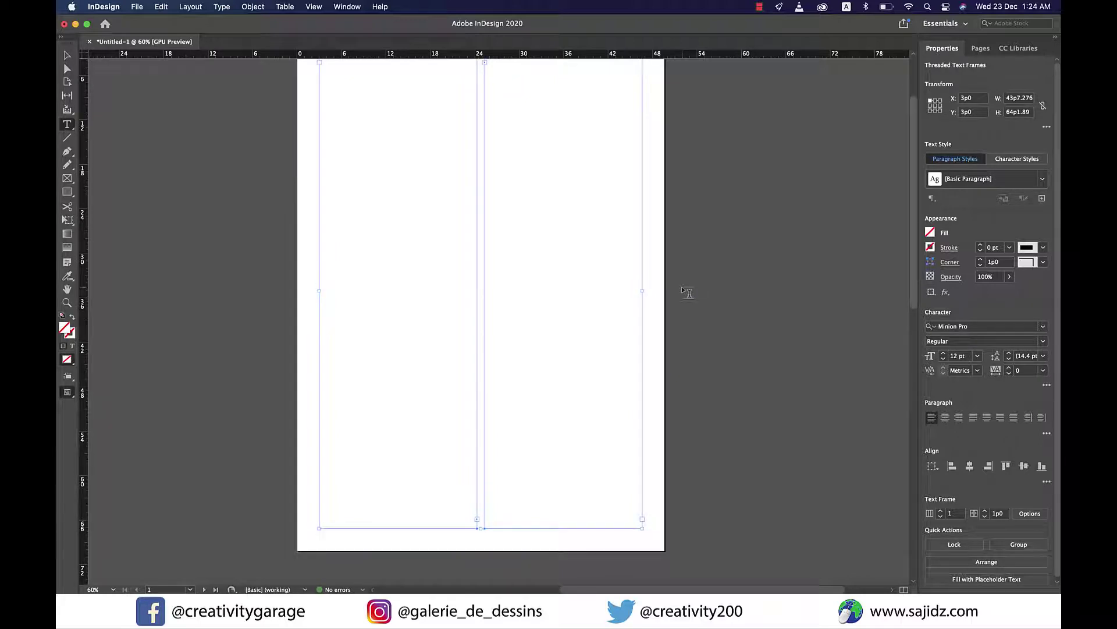
# Check the threaded left- and right-column text frames with the Selection tool
pyautogui.click(67, 58)
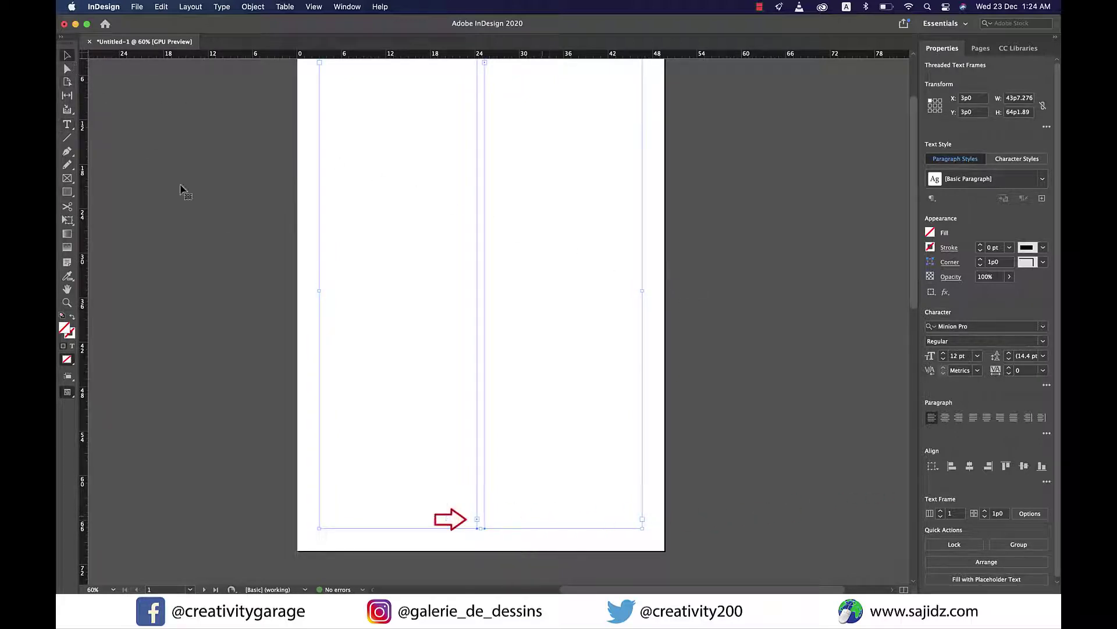
pyautogui.click(478, 520)
pyautogui.press('Escape')
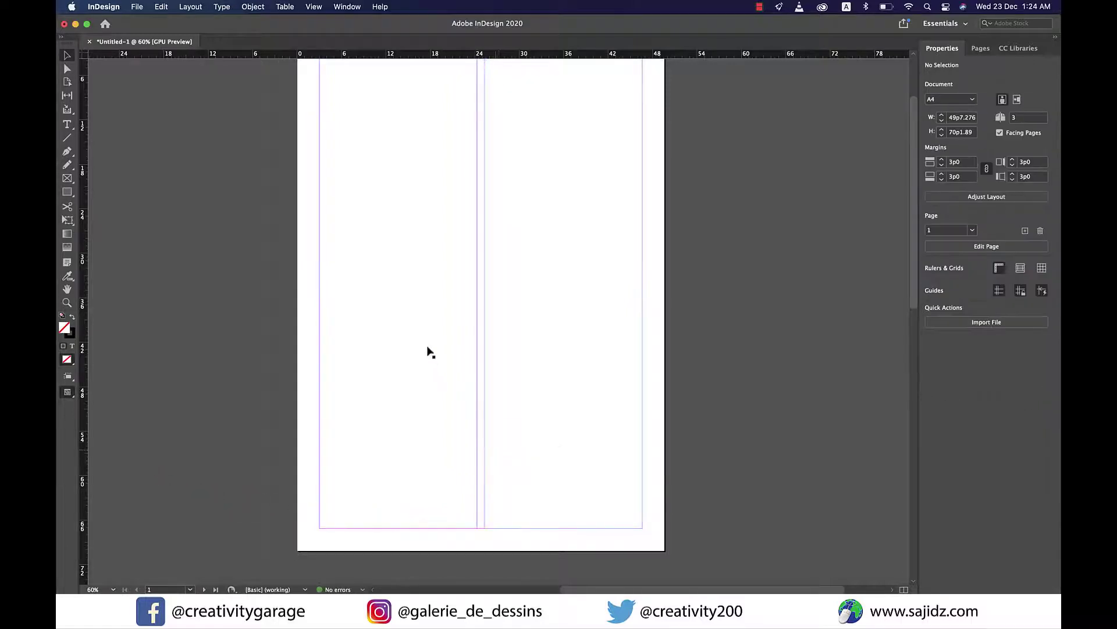
pyautogui.click(425, 350)
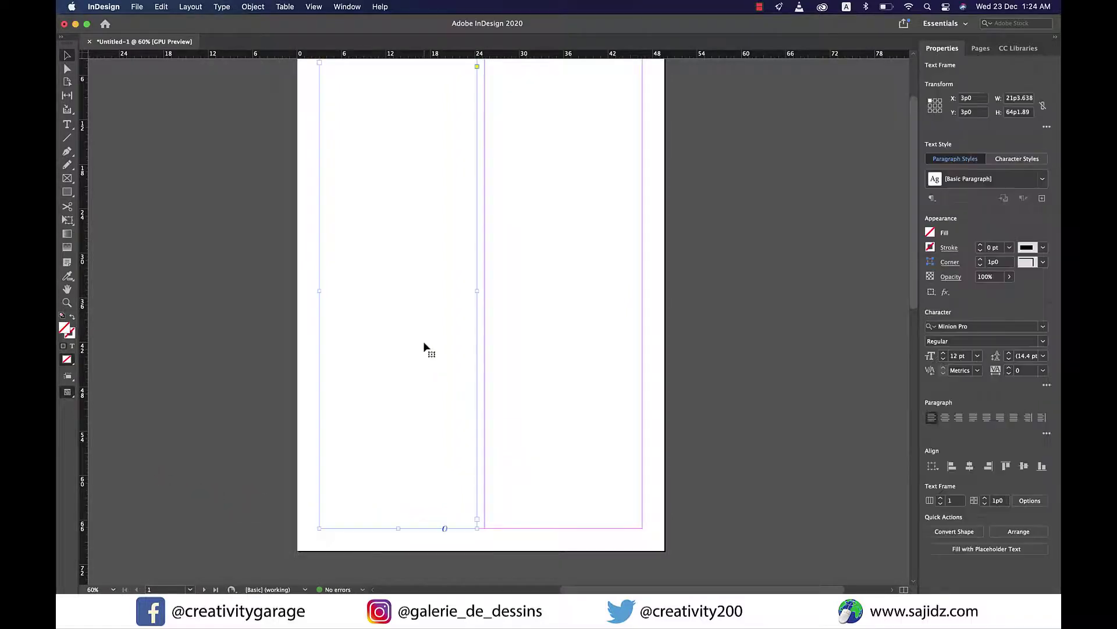
pyautogui.scroll(-5, 424, 349)
pyautogui.click(501, 311)
pyautogui.scroll(-7, 501, 311)
pyautogui.click(500, 311)
pyautogui.scroll(2, 499, 314)
pyautogui.click(474, 320)
pyautogui.click(137, 7)
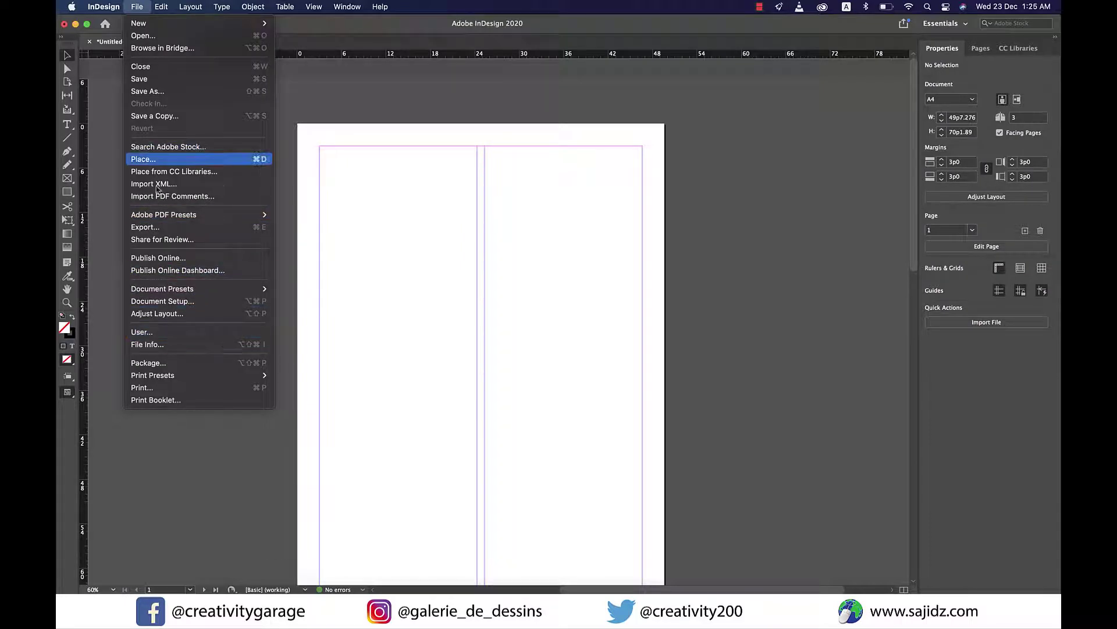
# Place Text.docx and autoflow it from the top-left margin through both columns and new pages
pyautogui.click(156, 160)
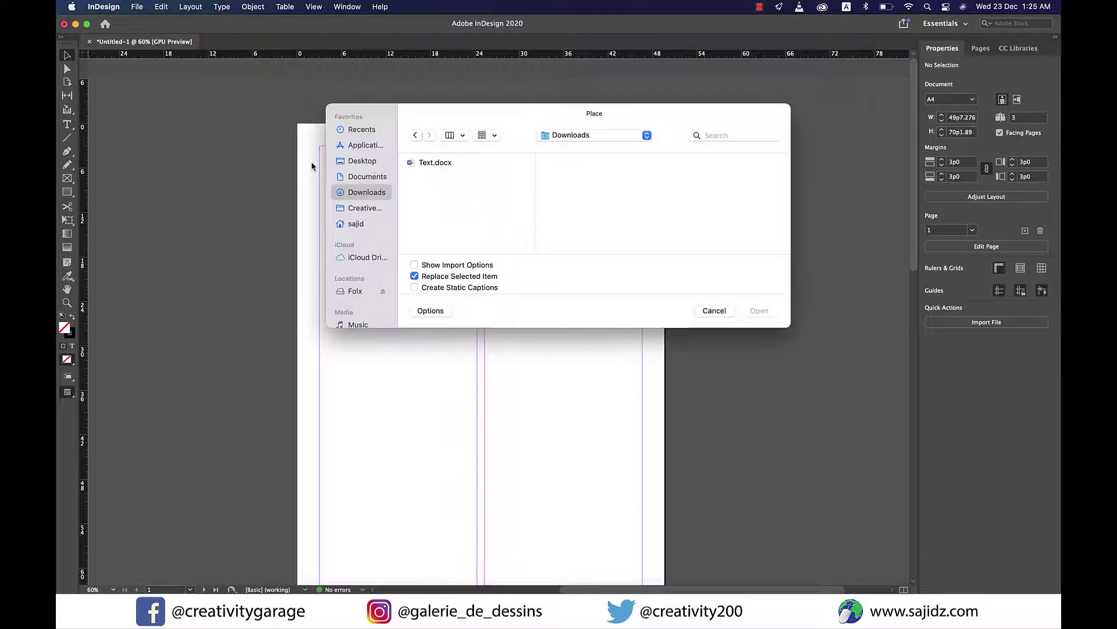
pyautogui.click(433, 164)
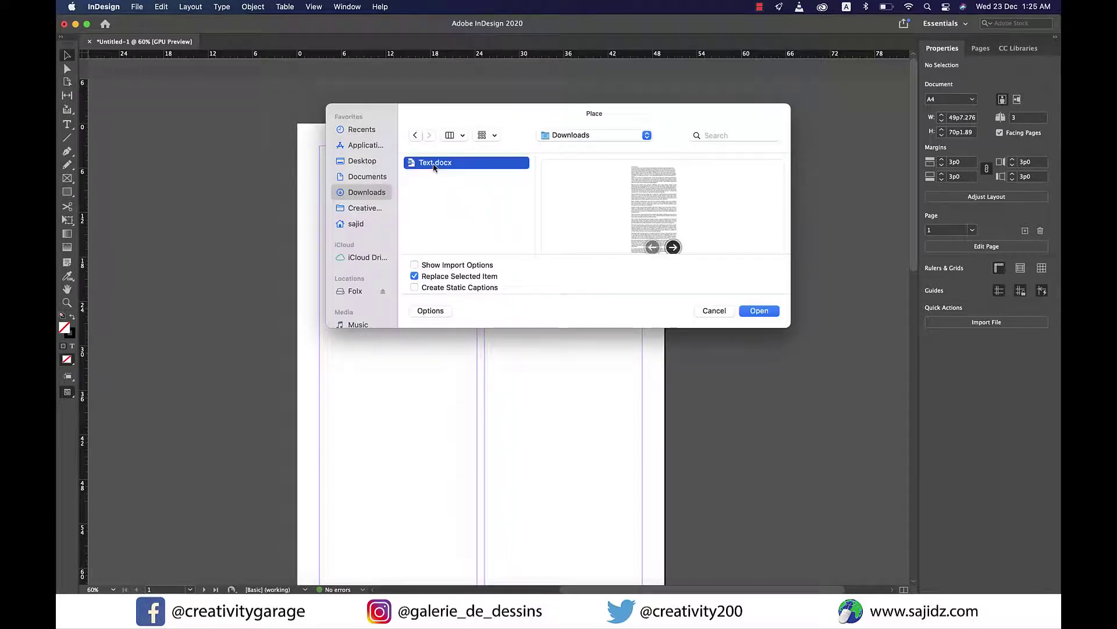
pyautogui.click(761, 312)
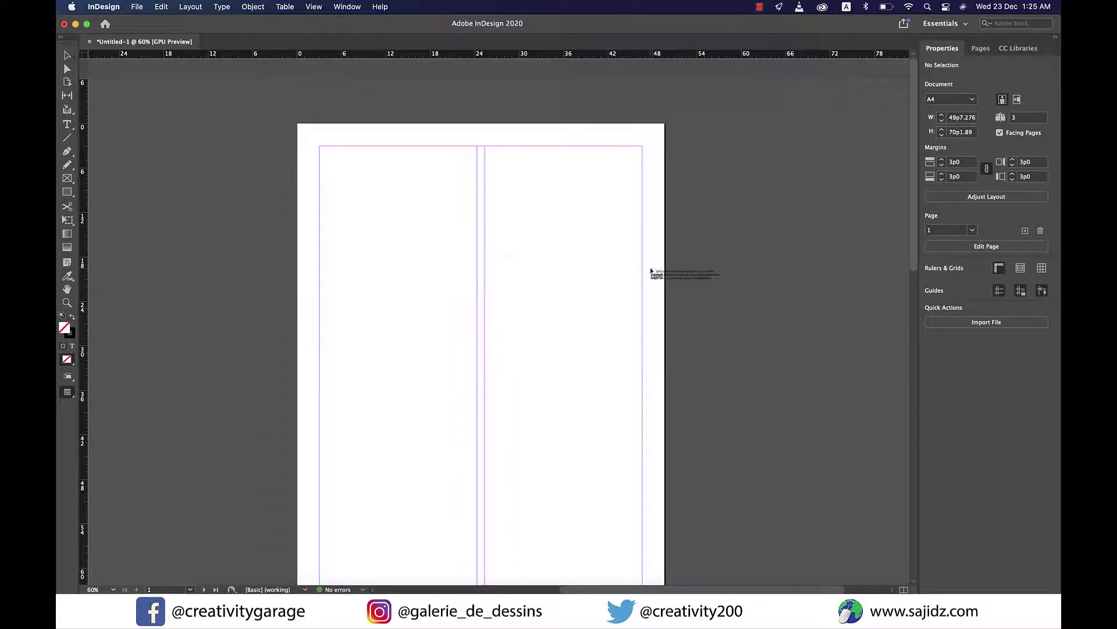
pyautogui.press('shift')
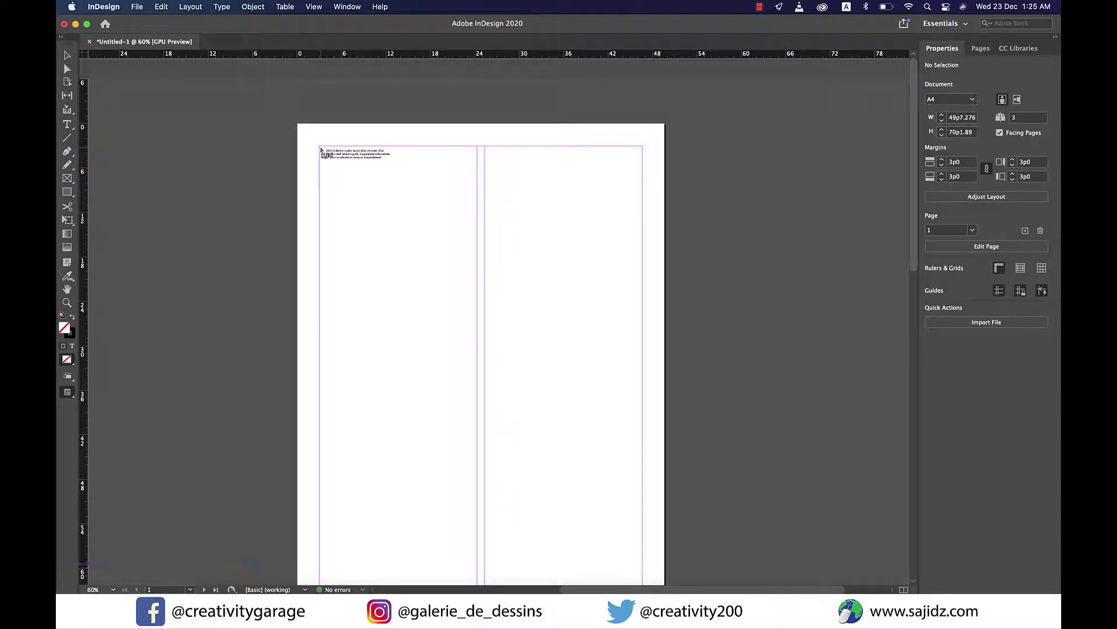
pyautogui.keyDown('shift'); pyautogui.click(321, 150); pyautogui.keyUp('shift')
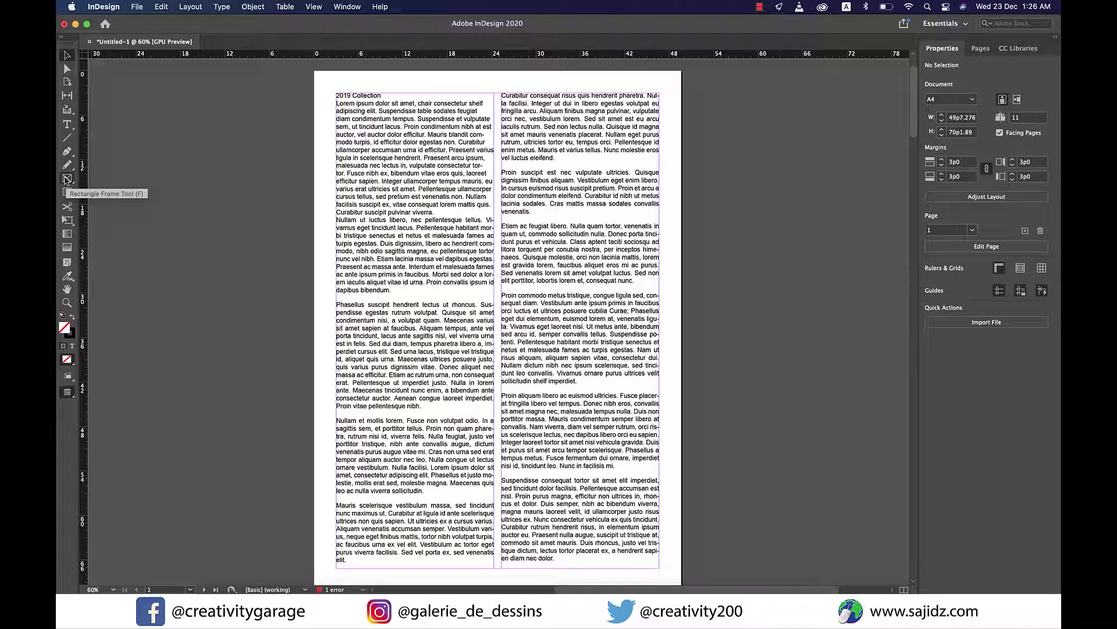
# Draw a rectangle frame over the middle of the two columns and widen its left edge
pyautogui.click(66, 179)
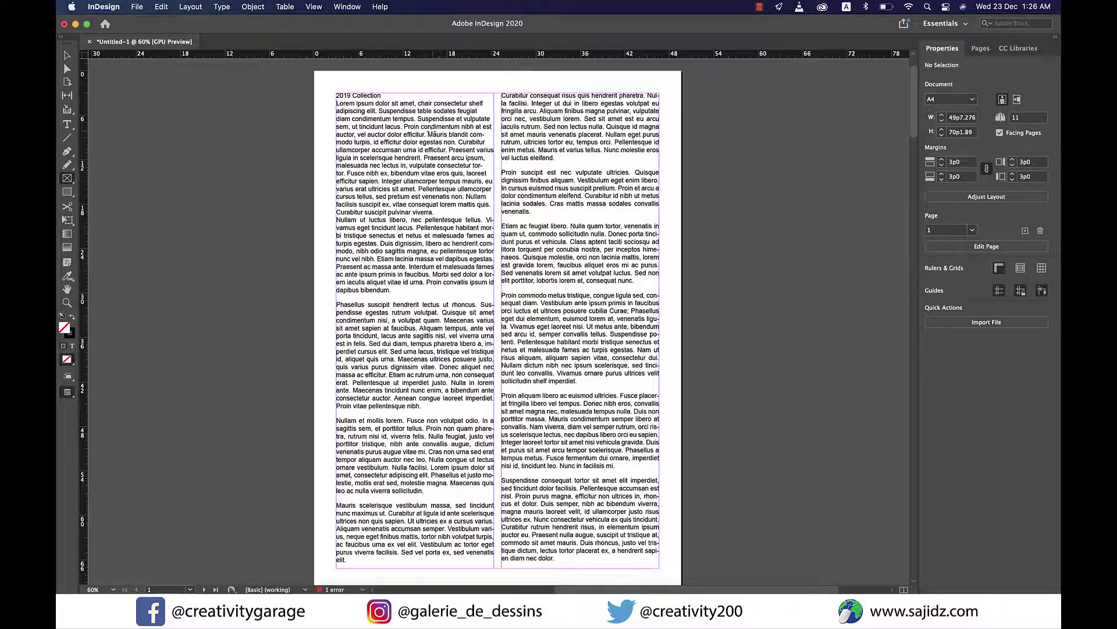
pyautogui.moveTo(445, 182); pyautogui.dragTo(574, 387)
pyautogui.click(68, 55)
pyautogui.moveTo(446, 285); pyautogui.dragTo(424, 285)
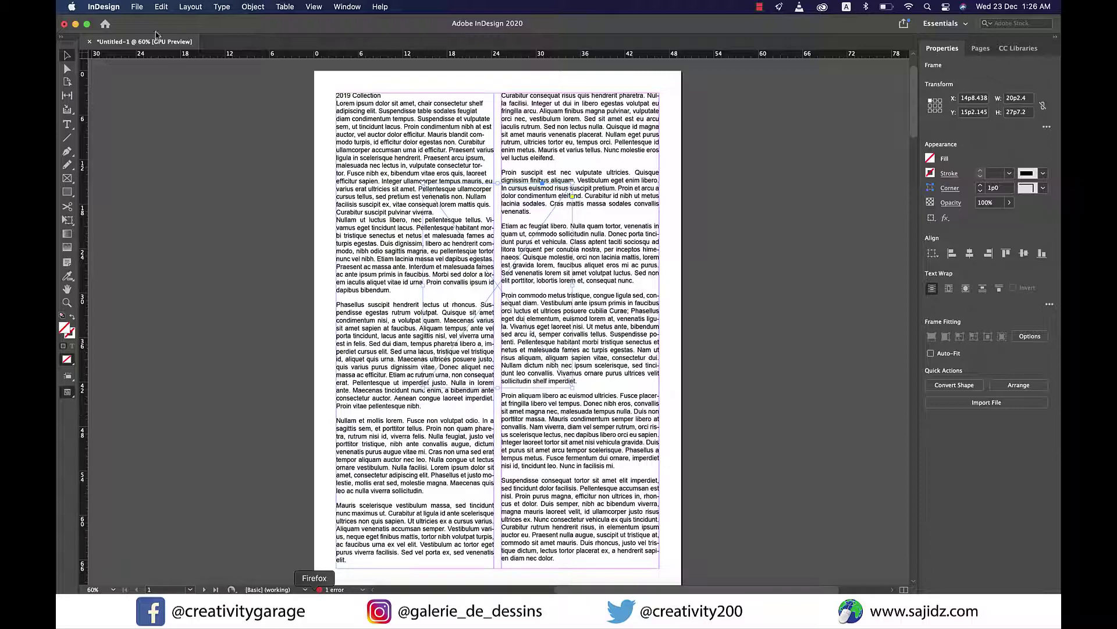
# Place the pexels-karley pink-hair JPG from Downloads into the selected rectangle frame
pyautogui.click(137, 7)
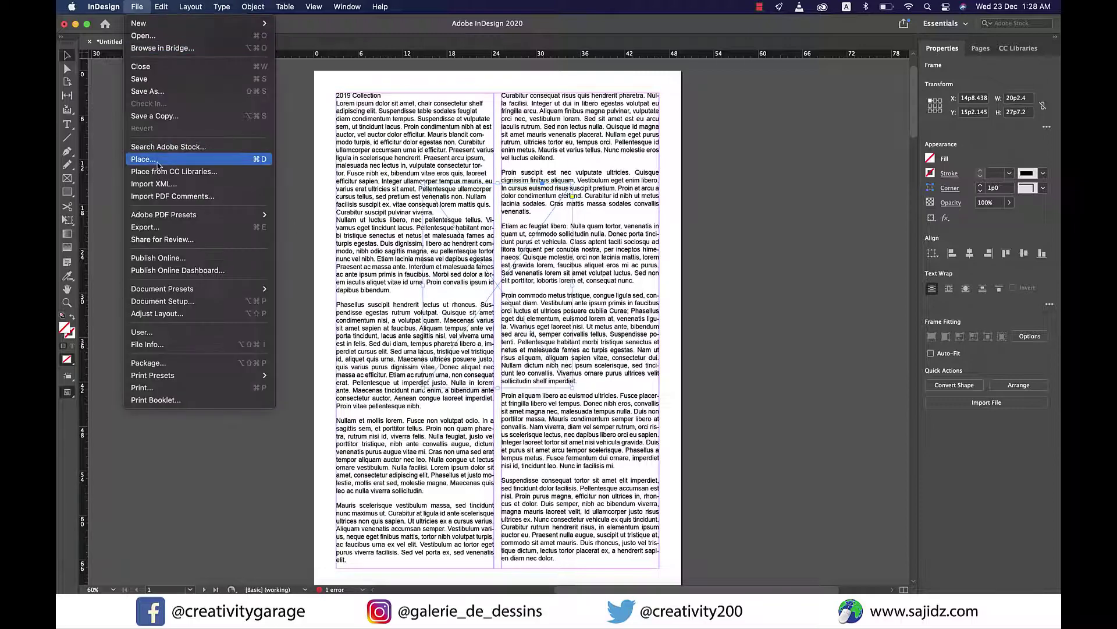
pyautogui.click(158, 162)
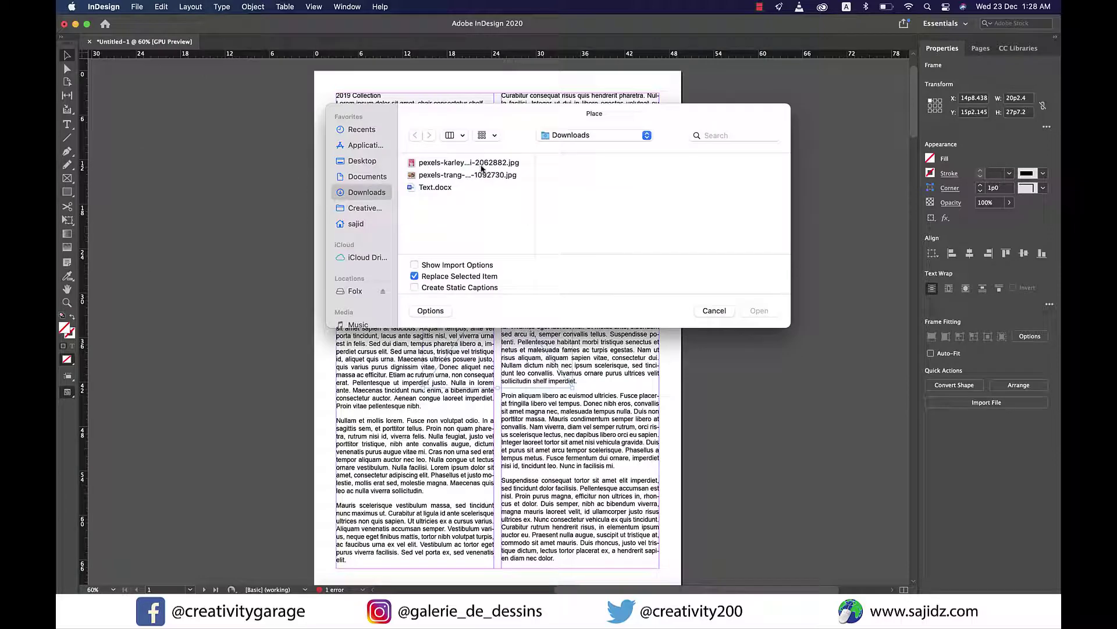
pyautogui.click(481, 164)
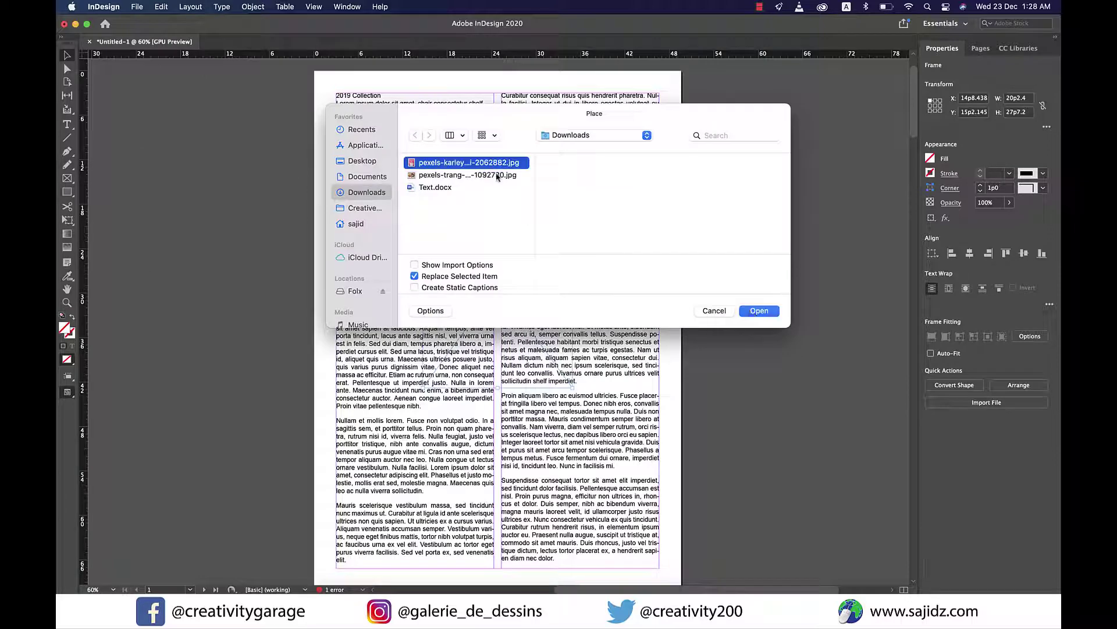
pyautogui.click(754, 312)
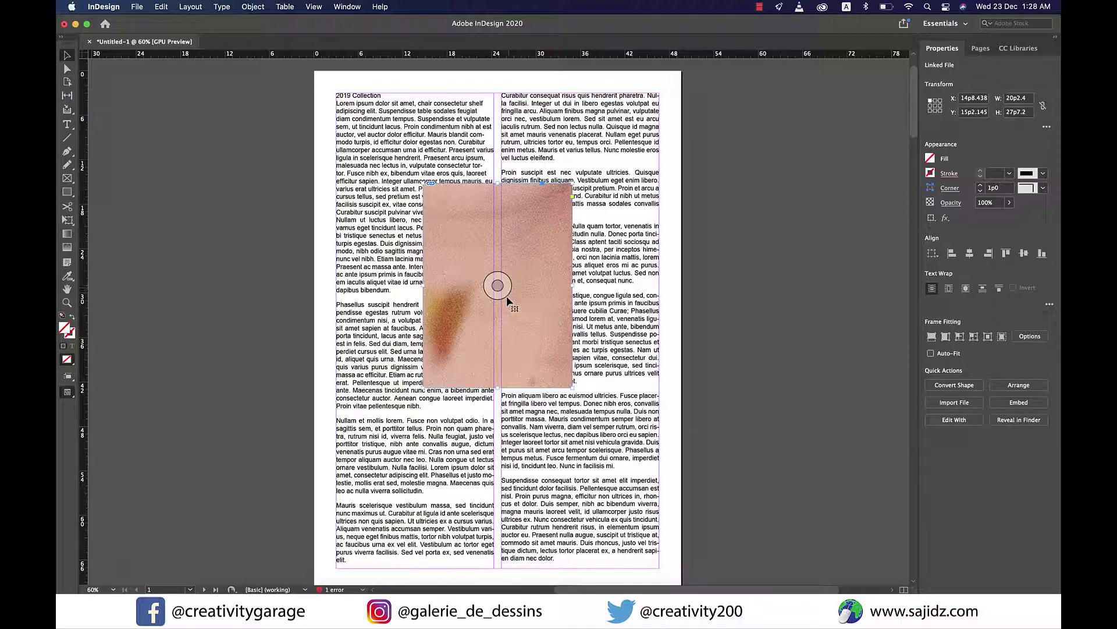
# Apply Fitting > Fit Content to Frame to the pink-hair photo, then deselect it
pyautogui.rightClick(537, 291)
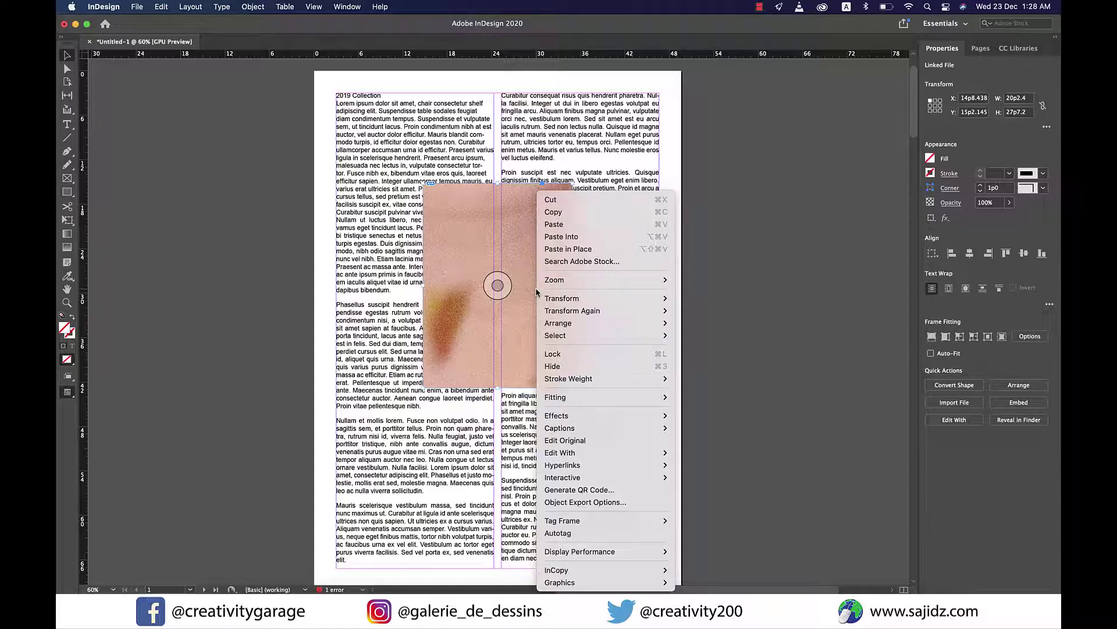
pyautogui.moveTo(643, 401)
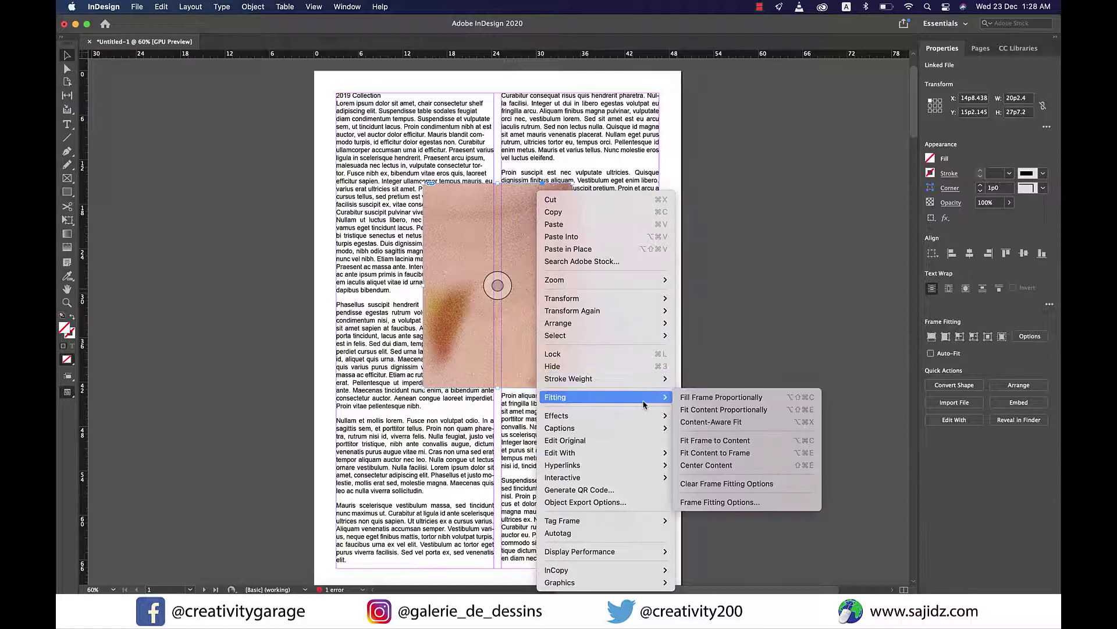
pyautogui.click(717, 454)
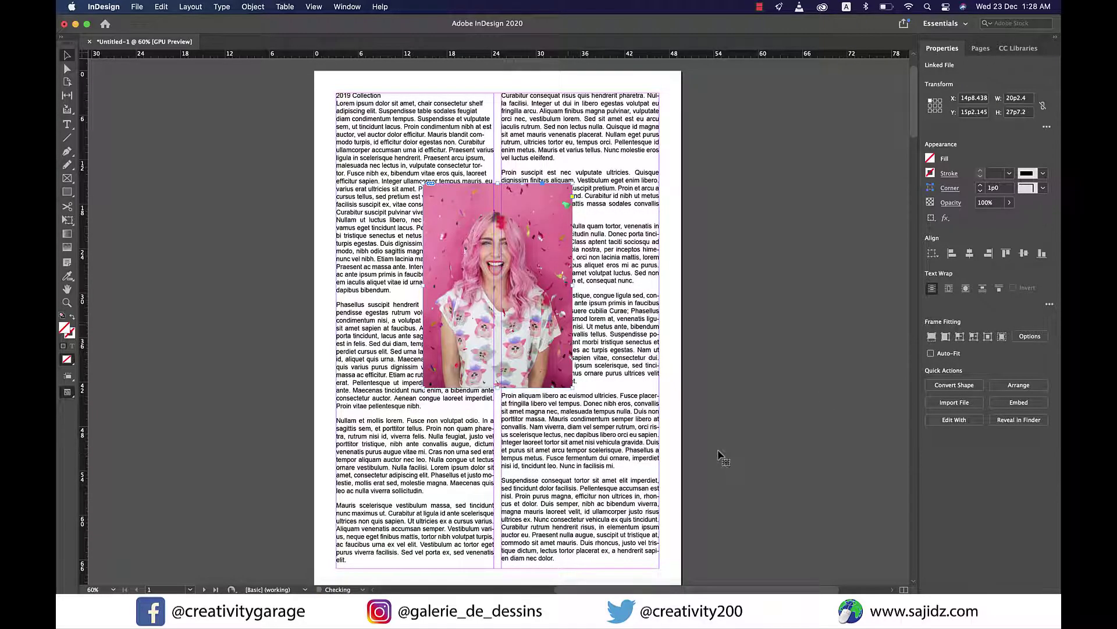
pyautogui.click(704, 323)
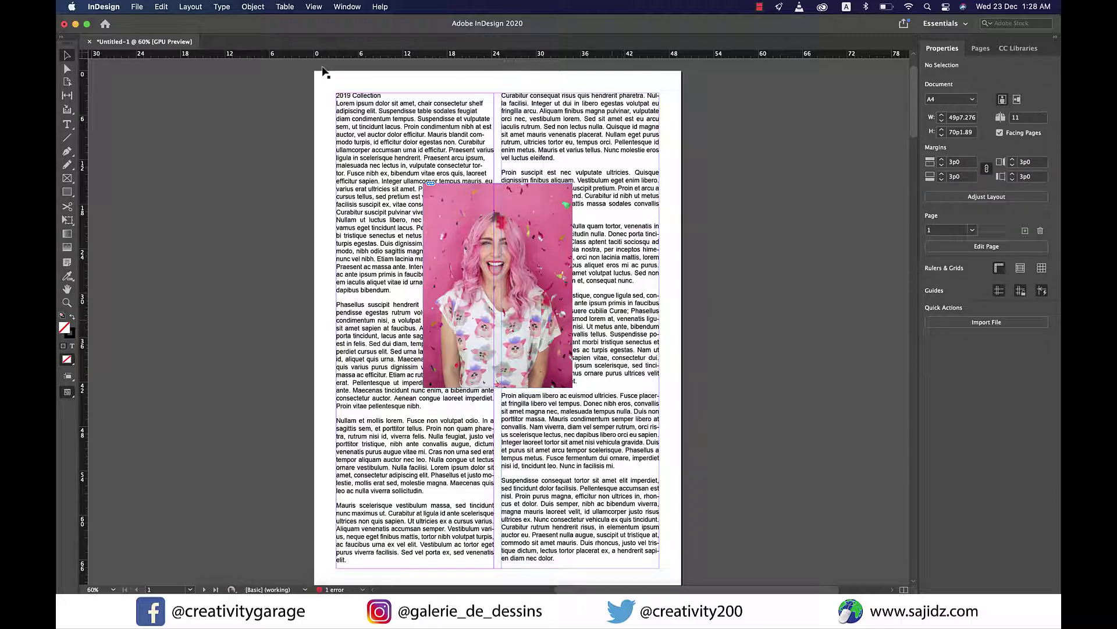
pyautogui.click(351, 9)
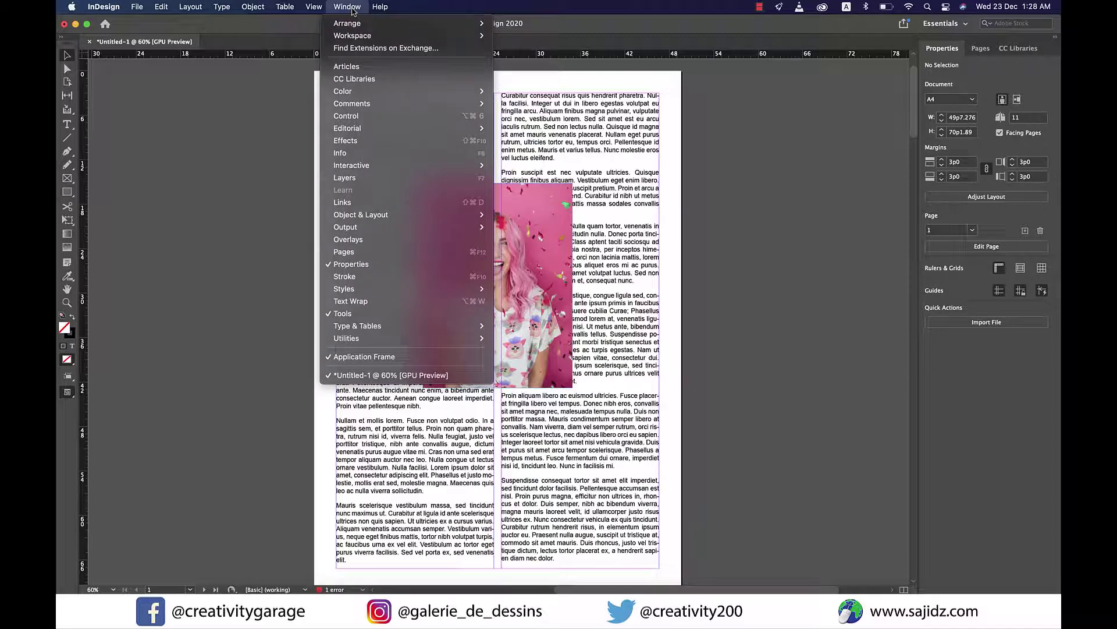
pyautogui.click(405, 302)
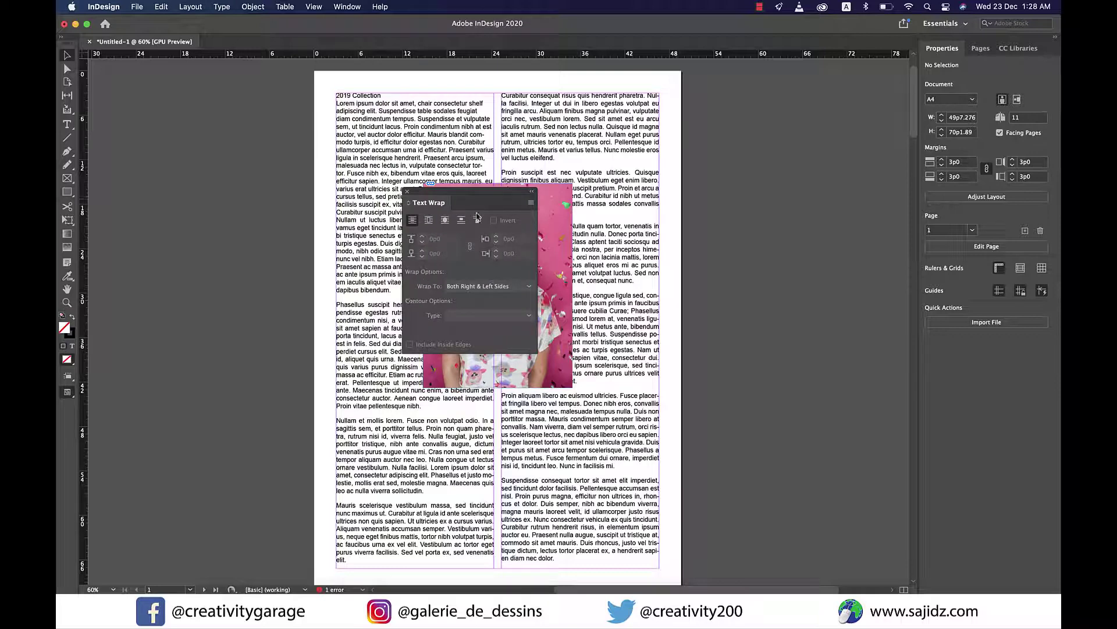
pyautogui.moveTo(489, 202); pyautogui.dragTo(697, 156)
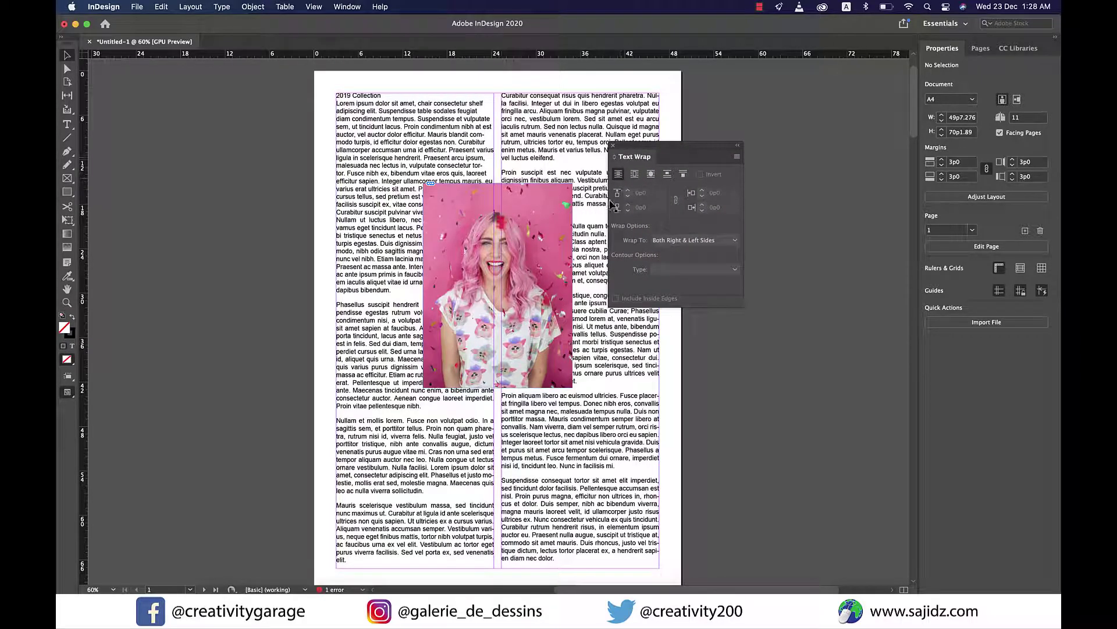
pyautogui.click(635, 174)
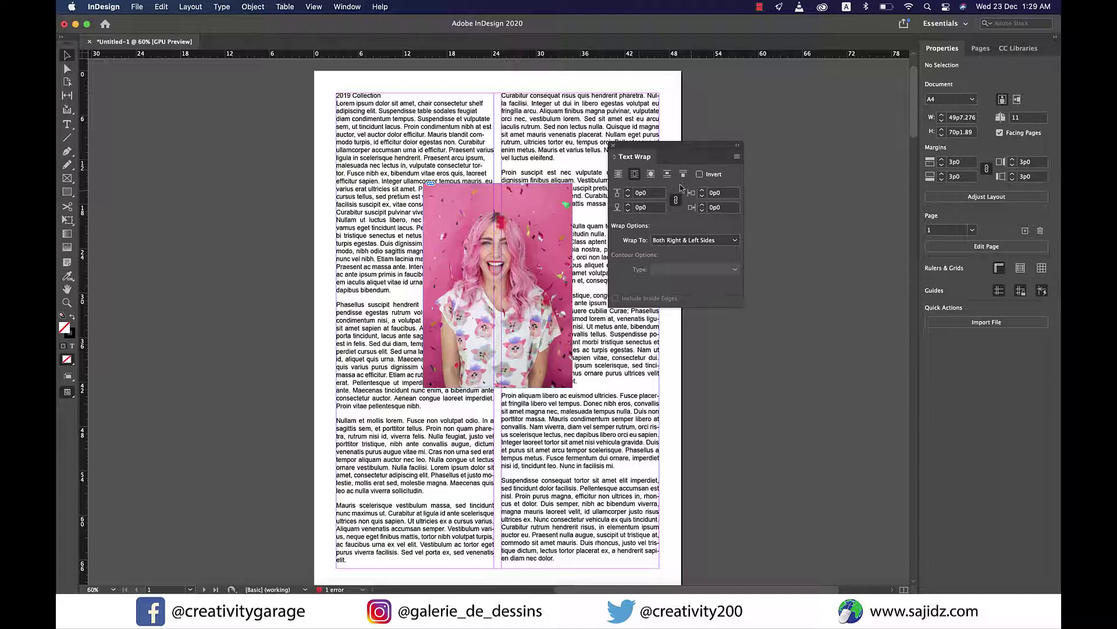
pyautogui.click(618, 174)
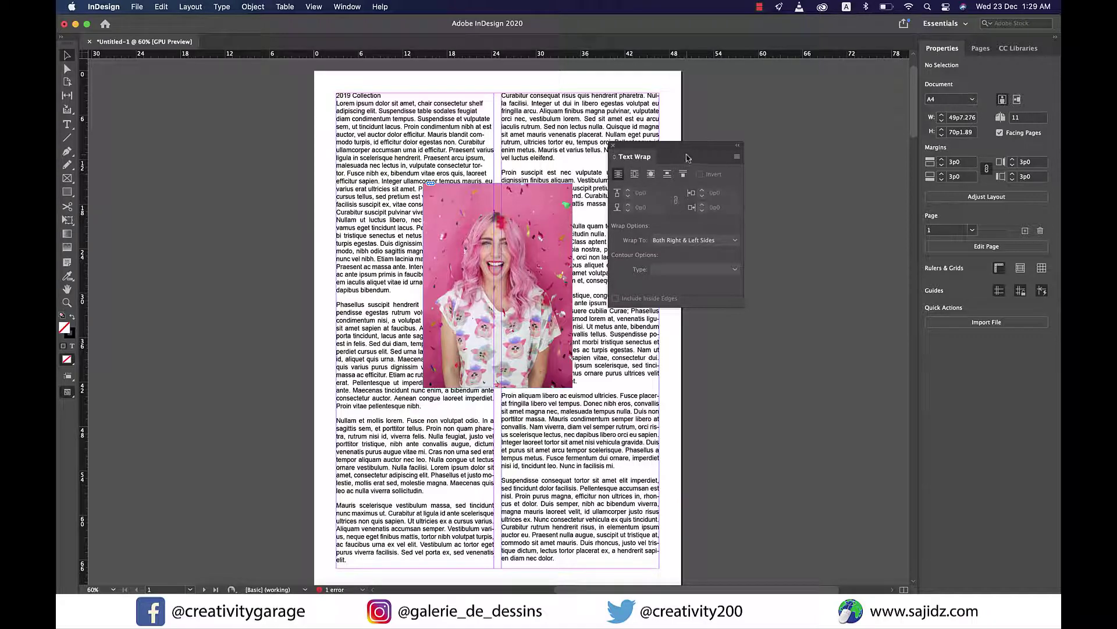
pyautogui.click(614, 149)
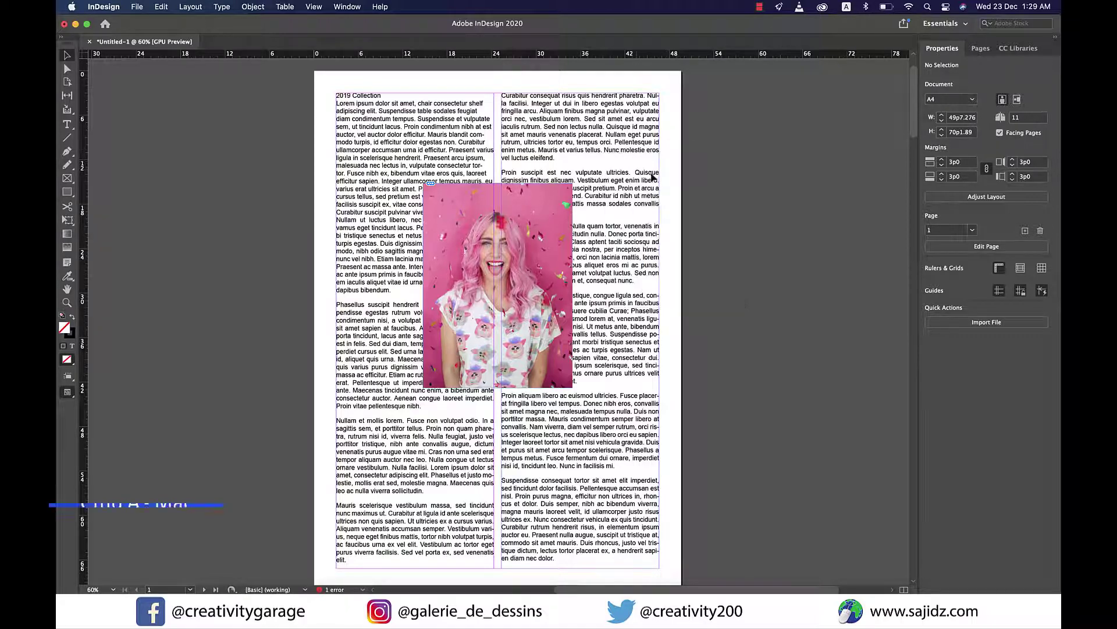
pyautogui.click(652, 253)
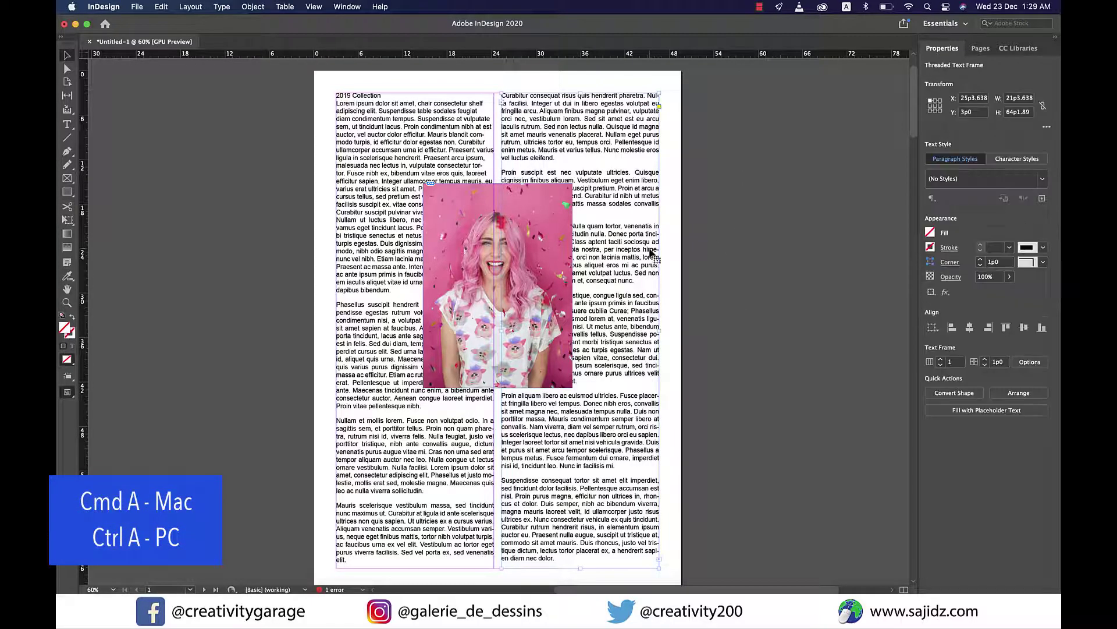
pyautogui.press('super+a')
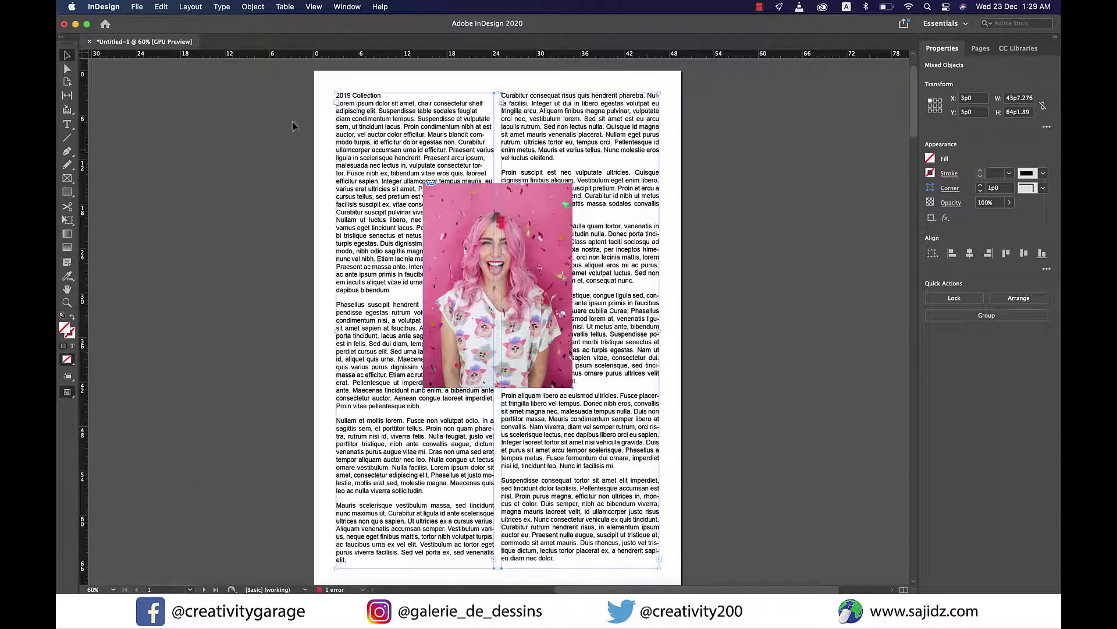
# Try bounding-box and object-shape wrap in the Text Wrap panel, then undo the wrap
pyautogui.click(346, 7)
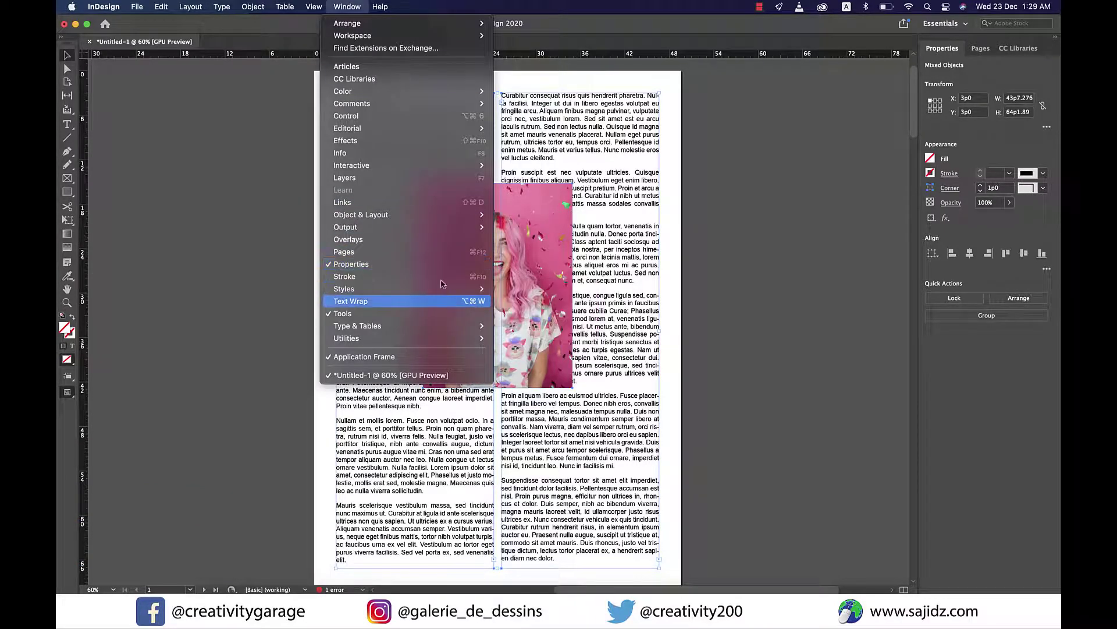
pyautogui.click(450, 307)
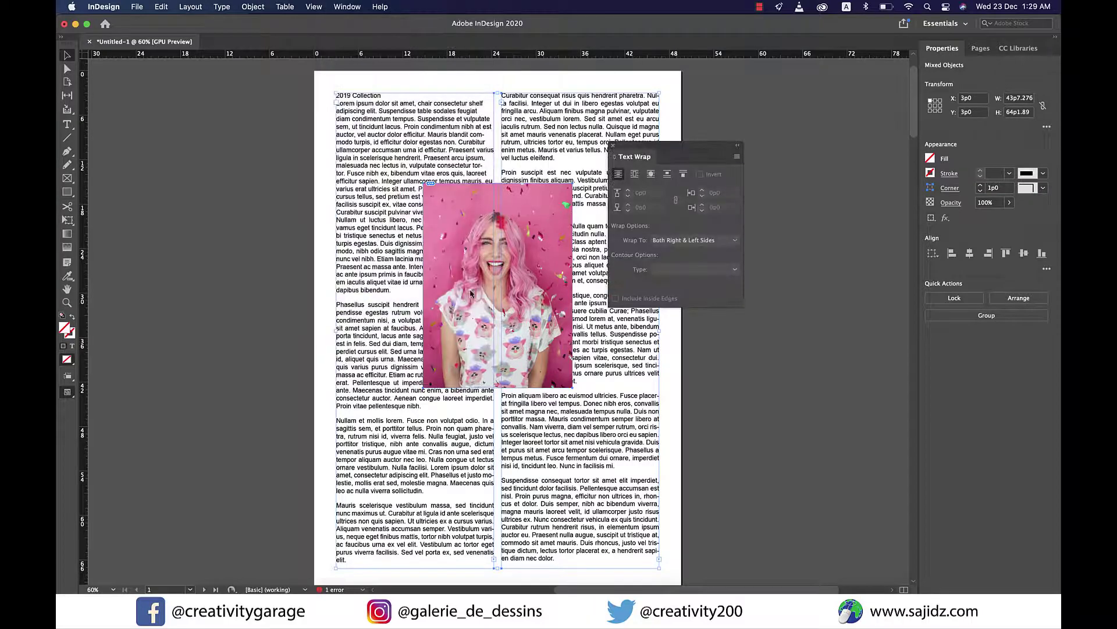
pyautogui.click(636, 175)
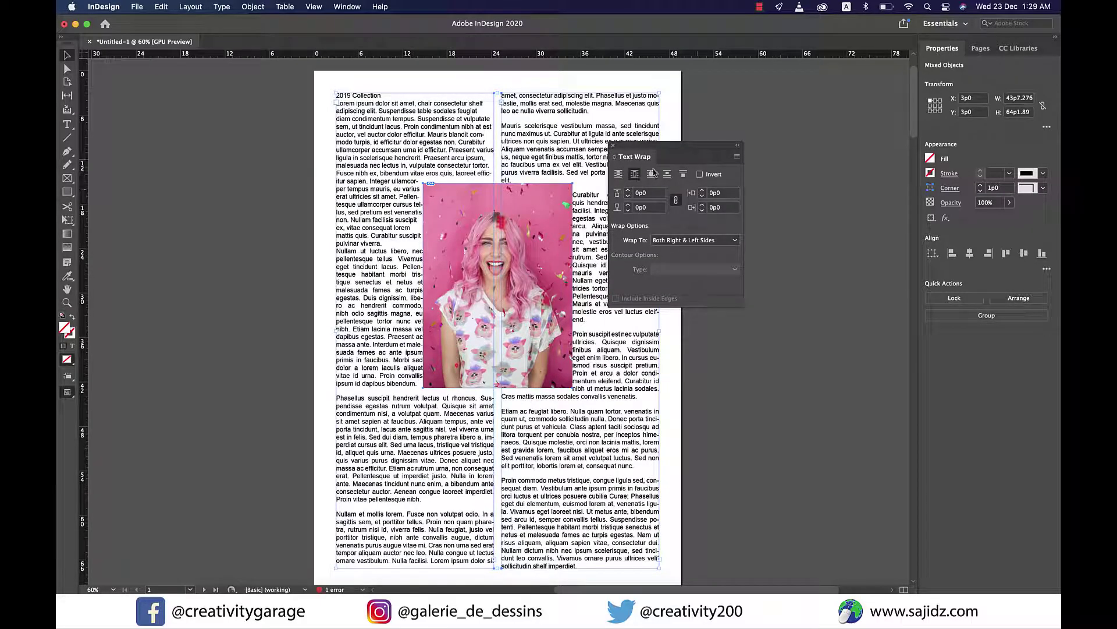
pyautogui.moveTo(698, 156); pyautogui.dragTo(755, 156)
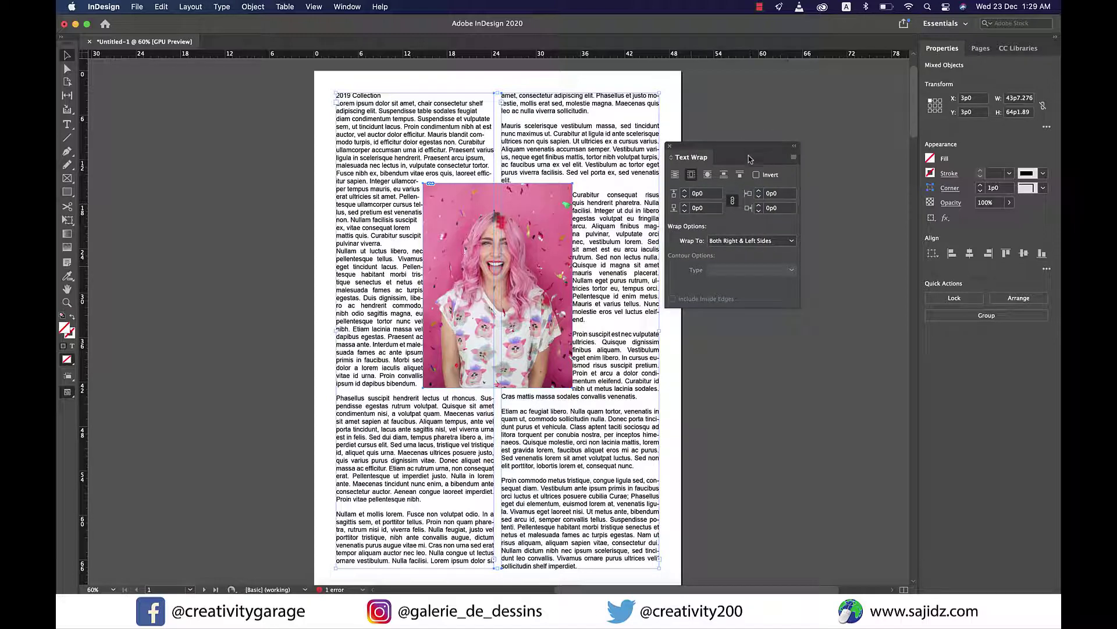
pyautogui.click(705, 178)
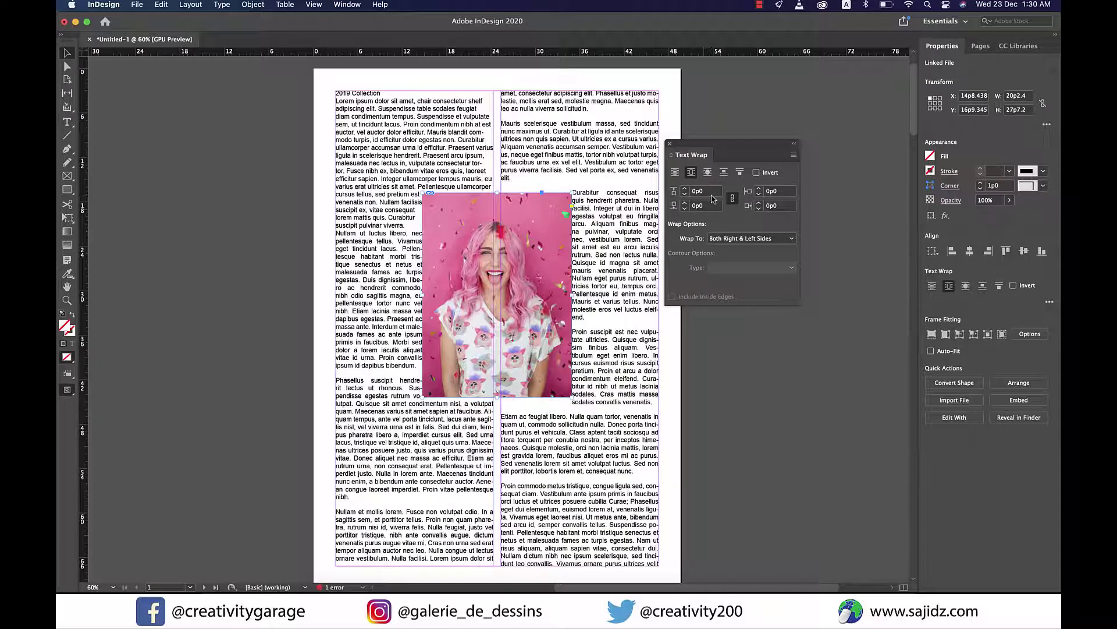
pyautogui.hotkey('shift', 'Up')
pyautogui.hotkey('shift', 'Up')
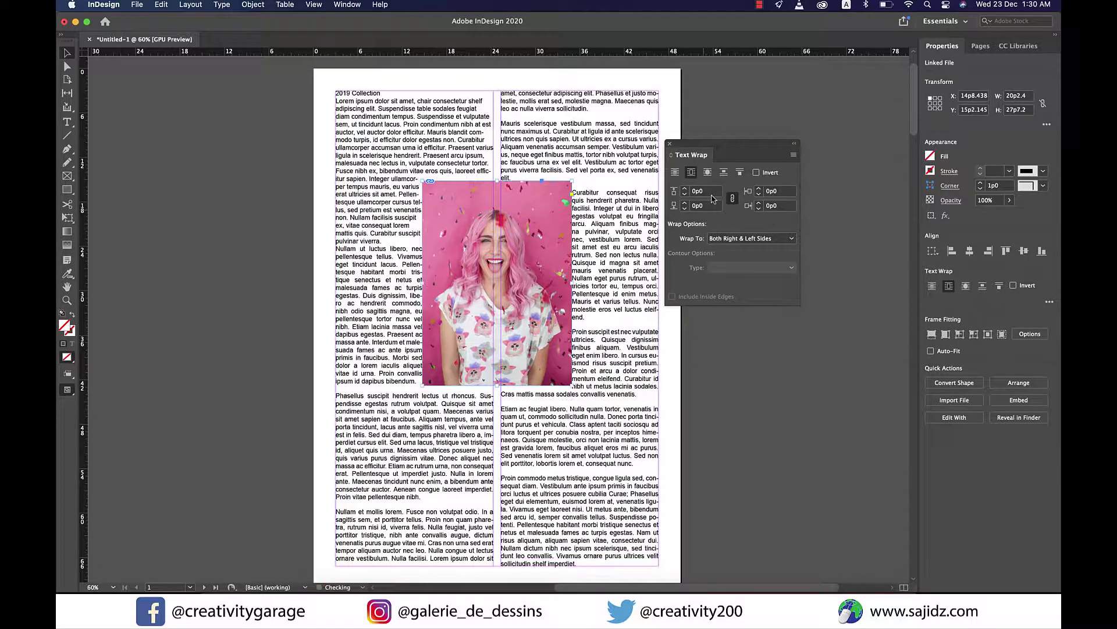
pyautogui.press('super+z')
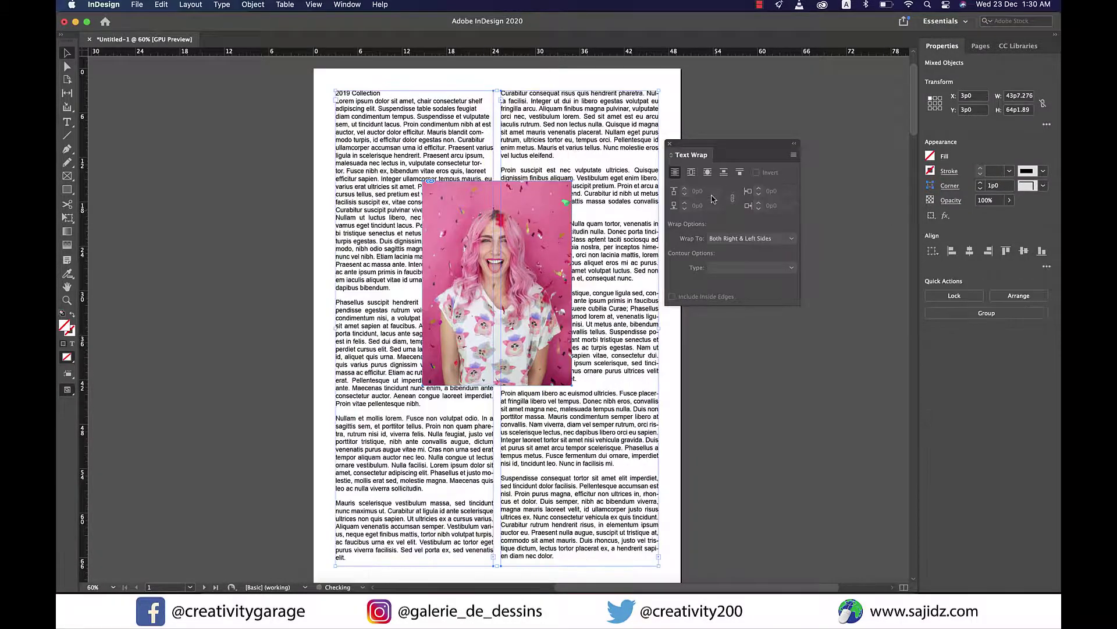
# Reapply Wrap around bounding box to the photo with a 0p7 offset on all sides
pyautogui.click(692, 173)
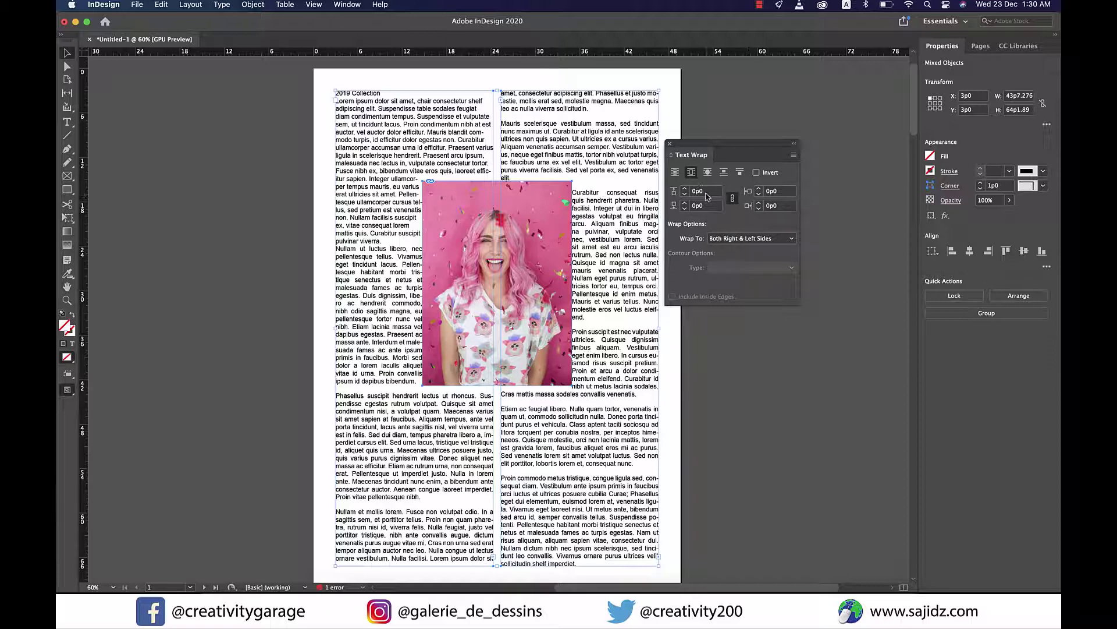
pyautogui.click(706, 193)
pyautogui.click(685, 189)
pyautogui.click(685, 189)
pyautogui.click(685, 189)
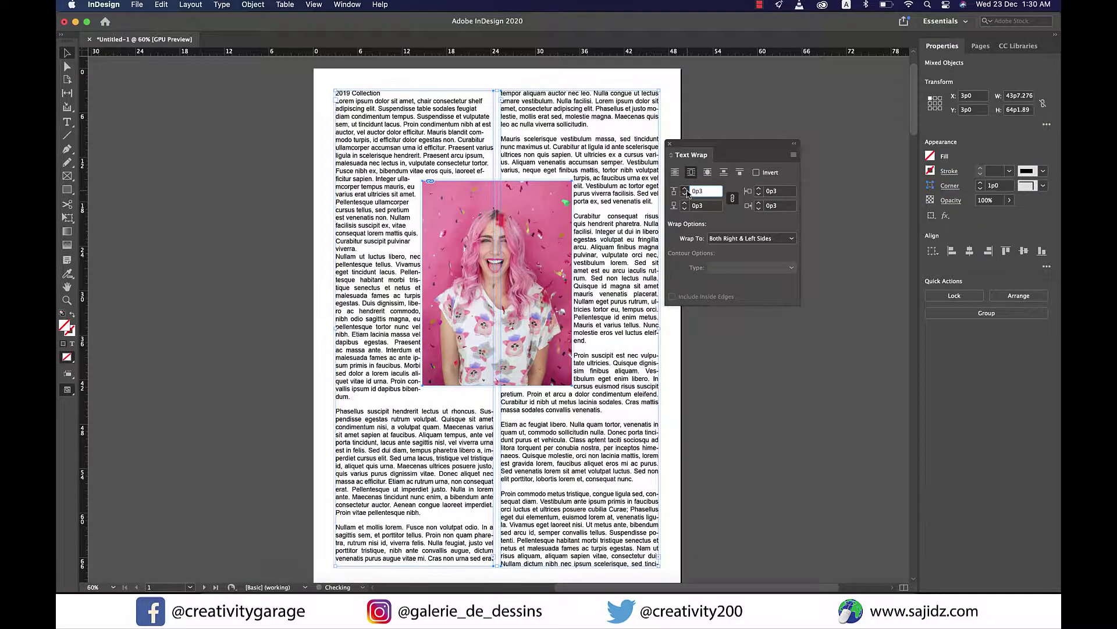
pyautogui.click(685, 188)
pyautogui.click(685, 189)
pyautogui.click(685, 189)
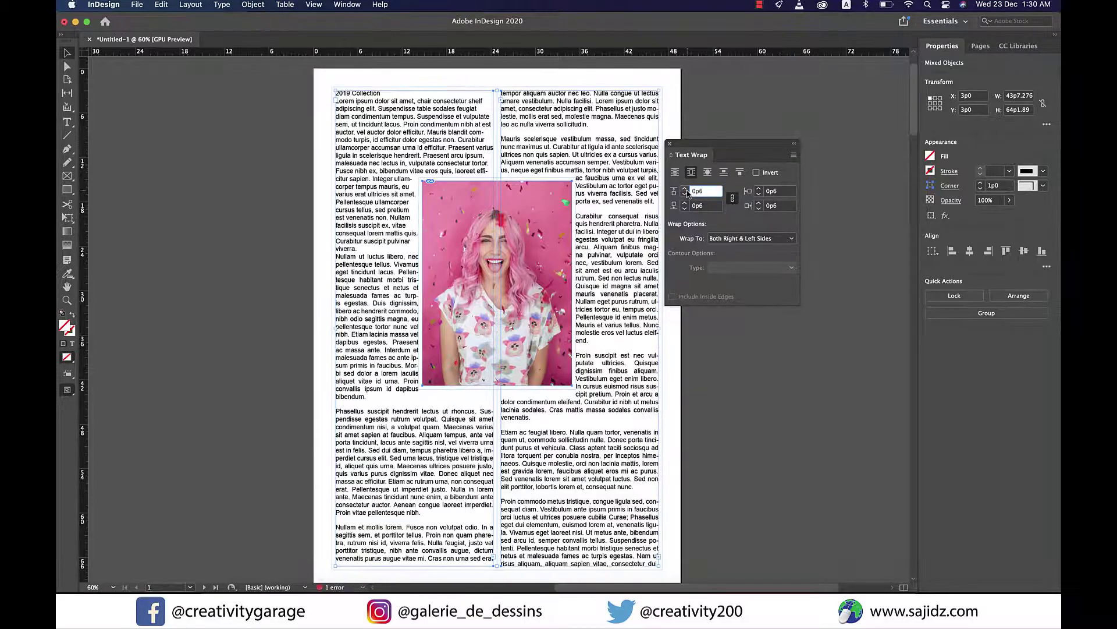
pyautogui.click(686, 189)
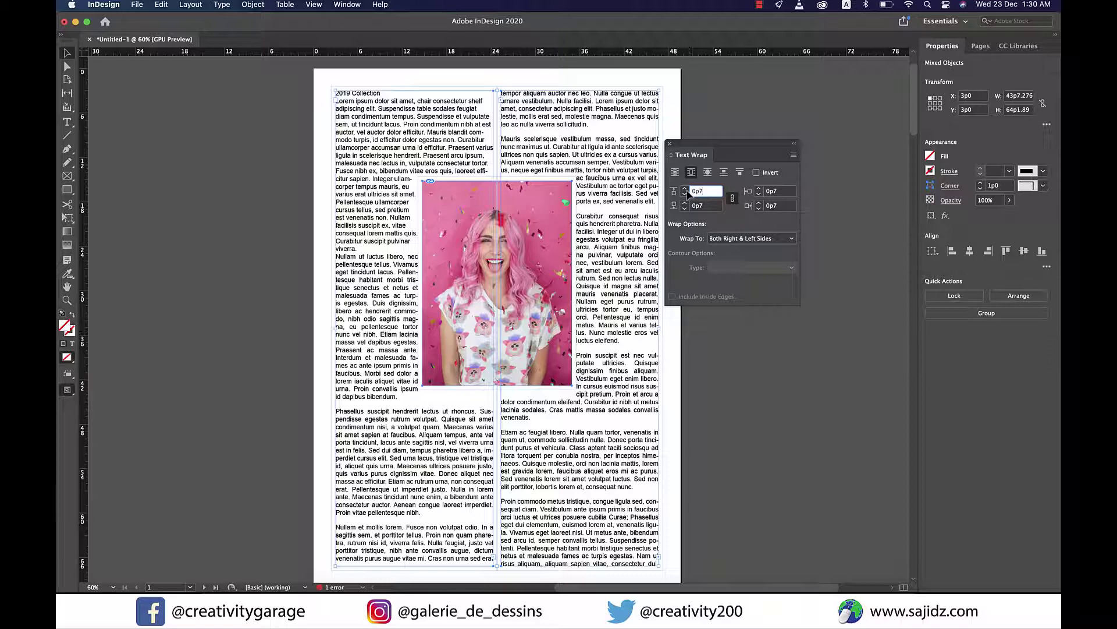
# Deselect the photo, scroll to the page 2–3 spread, and pick the Ellipse Frame Tool
pyautogui.click(728, 360)
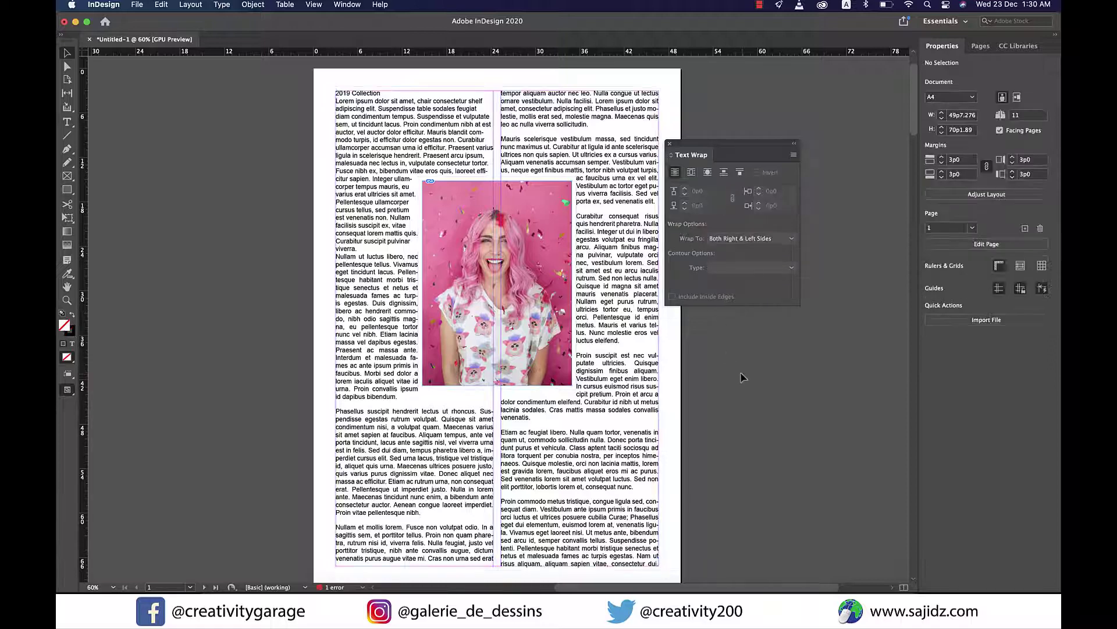
pyautogui.scroll(-2, 573, 398)
pyautogui.scroll(-15, 573, 399)
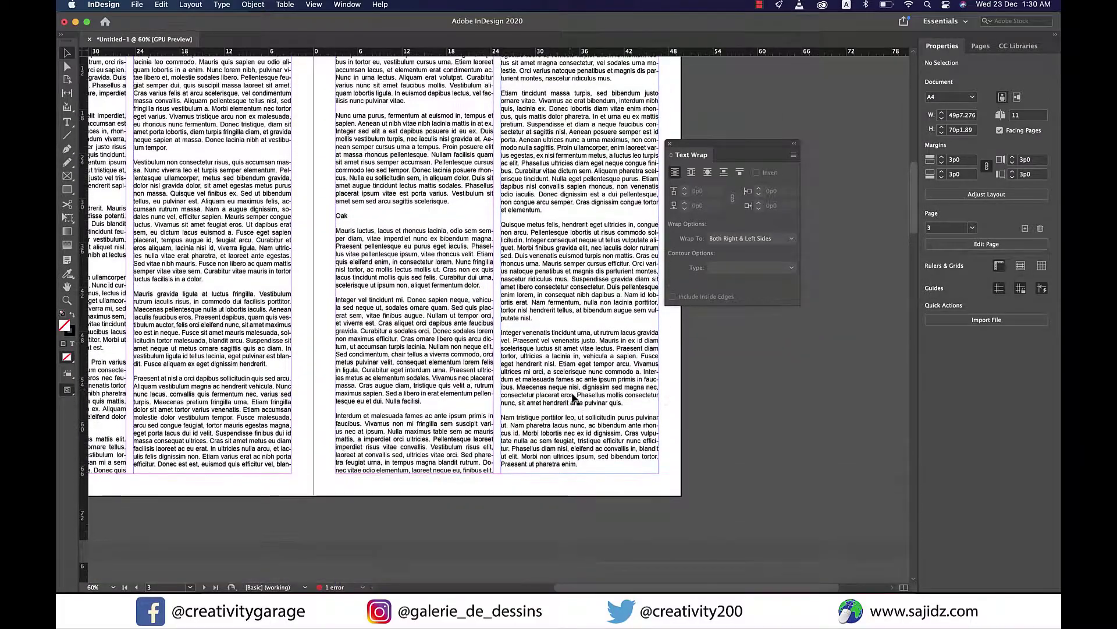
pyautogui.scroll(2, 573, 398)
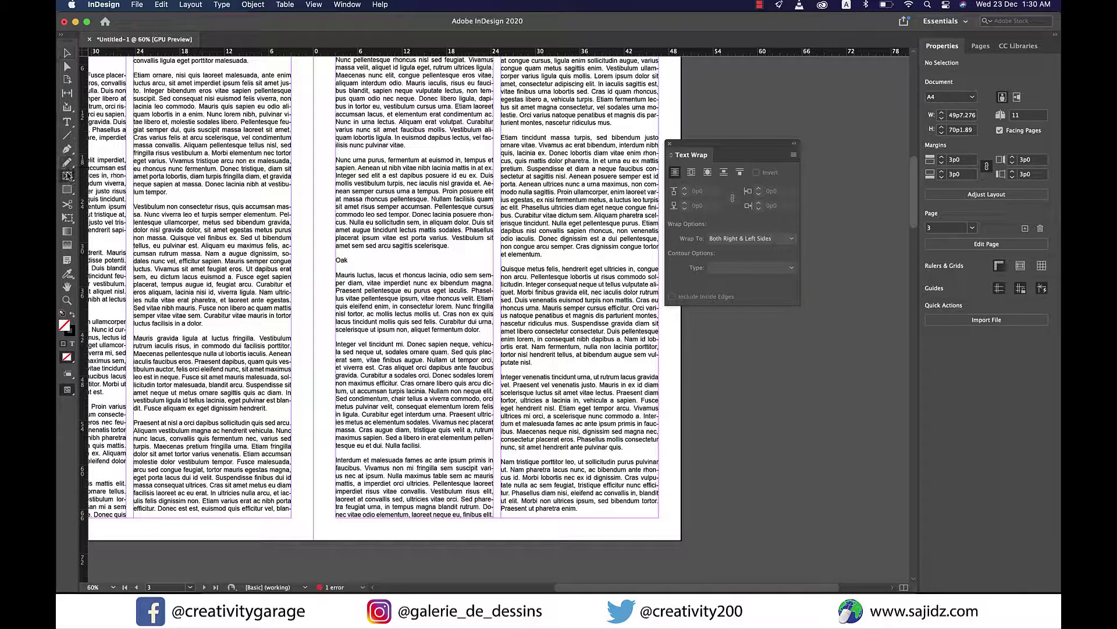
pyautogui.click(67, 175)
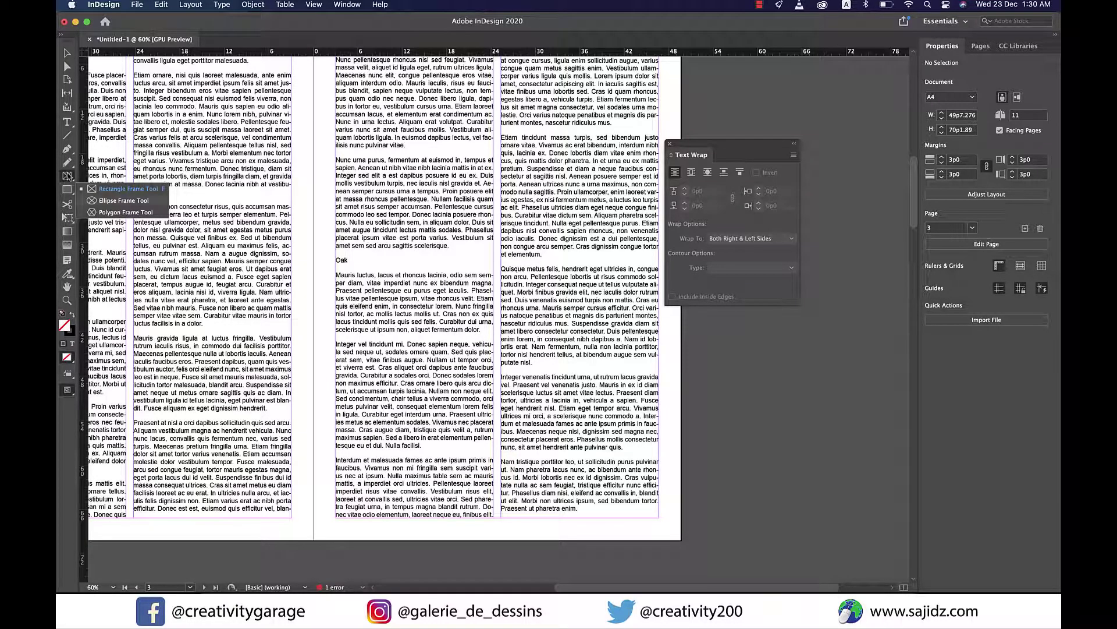
pyautogui.click(123, 201)
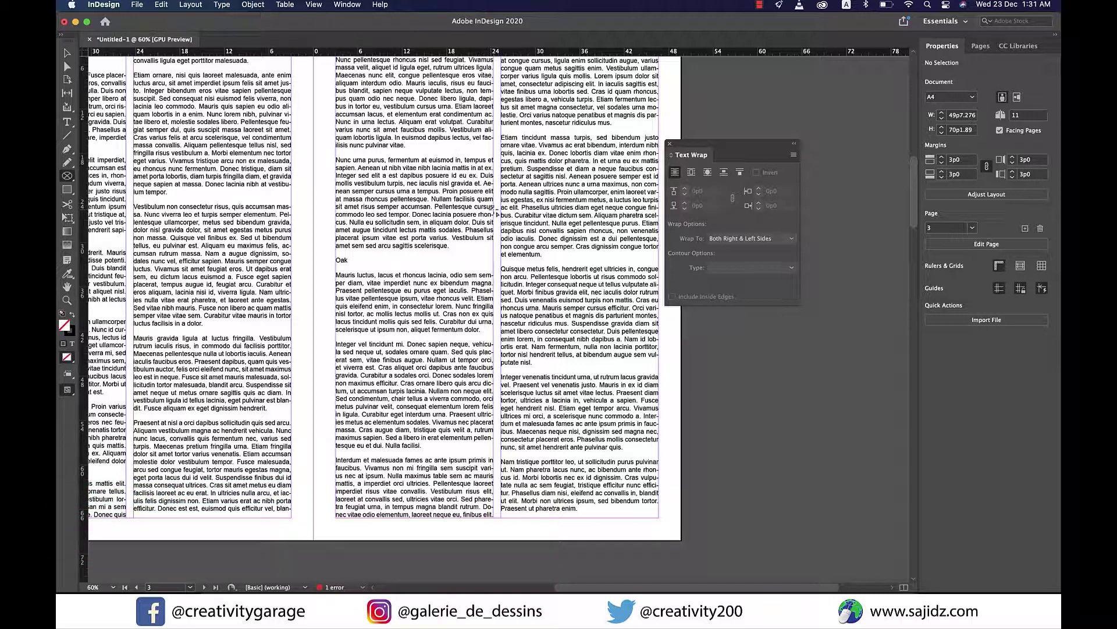
# Draw a circular frame near the top of page 3 and place the fruit-bowl JPG into it
pyautogui.moveTo(498, 215); pyautogui.dragTo(575, 306)
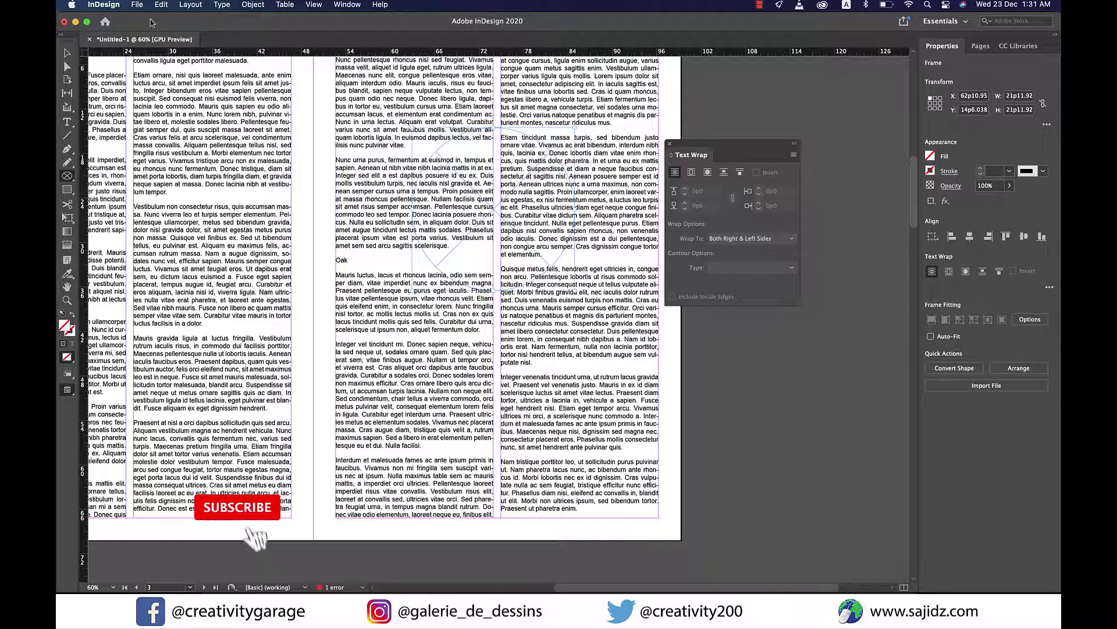
pyautogui.click(138, 5)
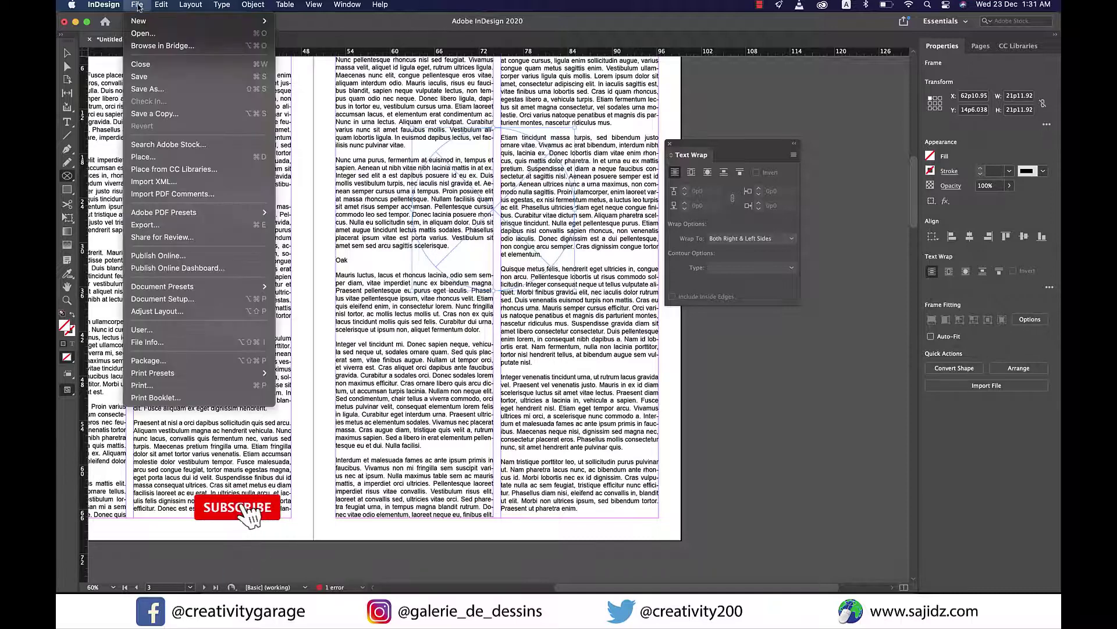
pyautogui.click(153, 159)
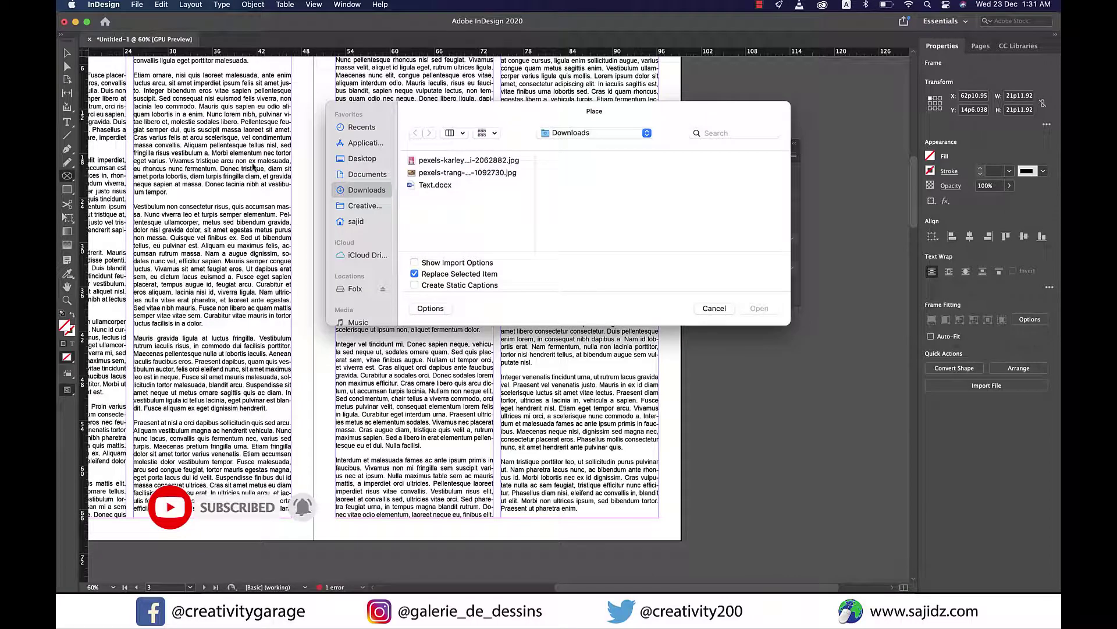
pyautogui.click(466, 172)
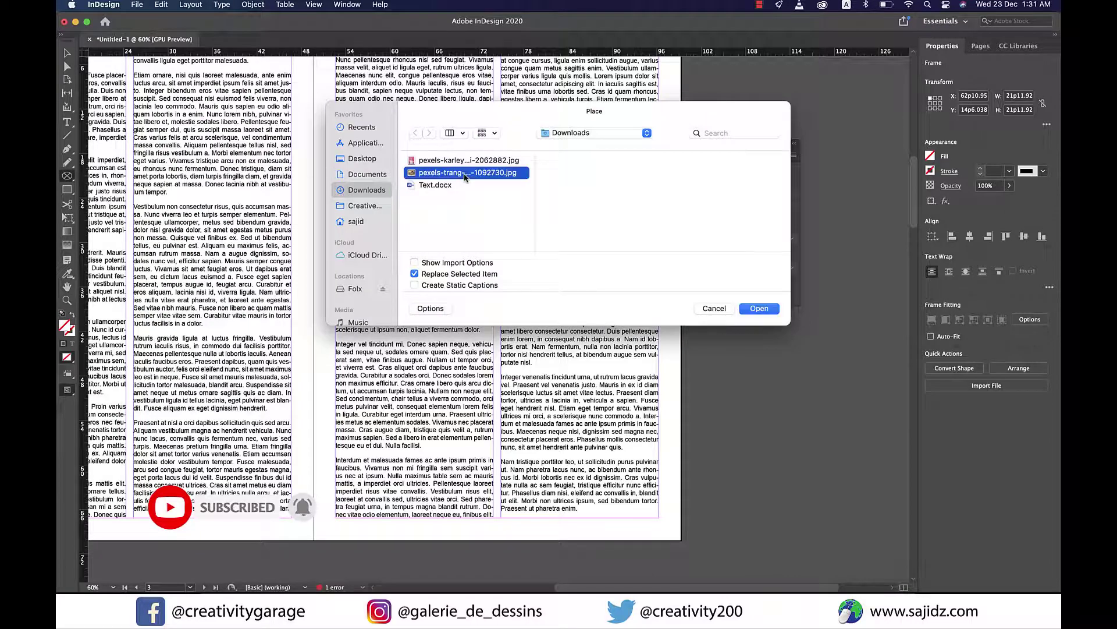
pyautogui.click(758, 308)
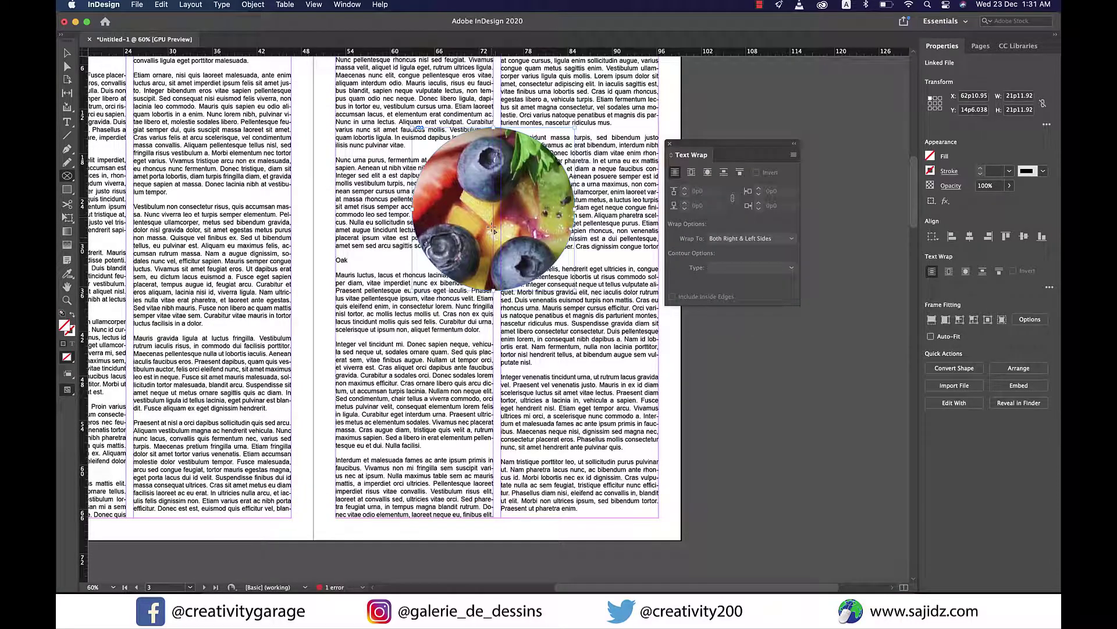
# Apply Fitting > Fit Content to Frame to the fruit-bowl photo so the whole bowl shows
pyautogui.rightClick(519, 220)
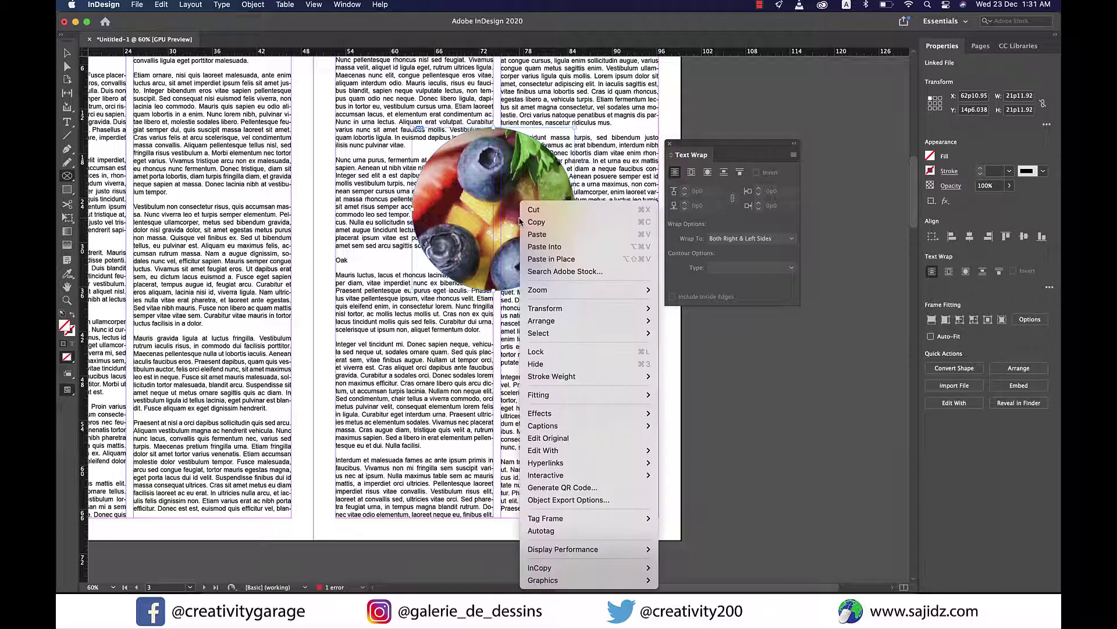
pyautogui.moveTo(582, 395)
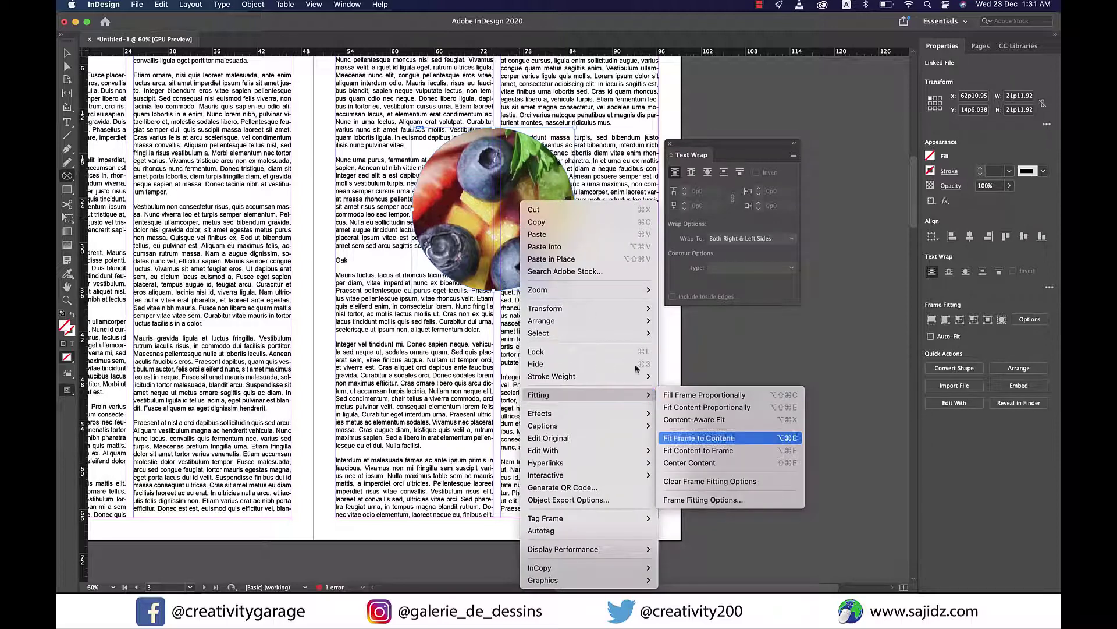
pyautogui.click(706, 451)
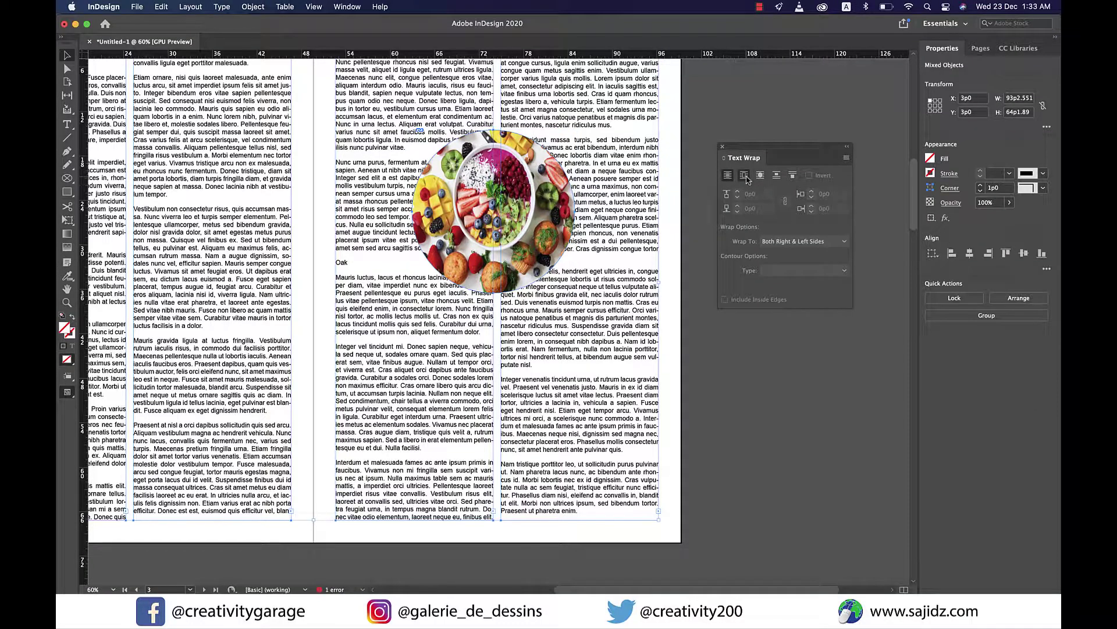
# Set the fruit-bowl photo's text wrap to Wrap around object shape, contour Same as Clipping
pyautogui.click(744, 174)
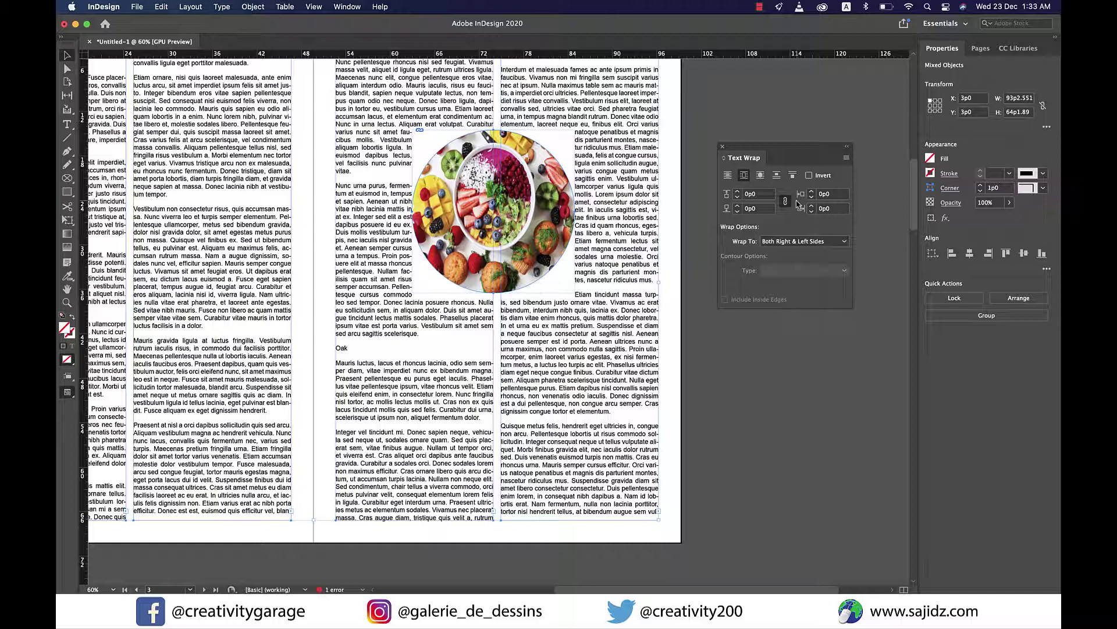
pyautogui.click(761, 176)
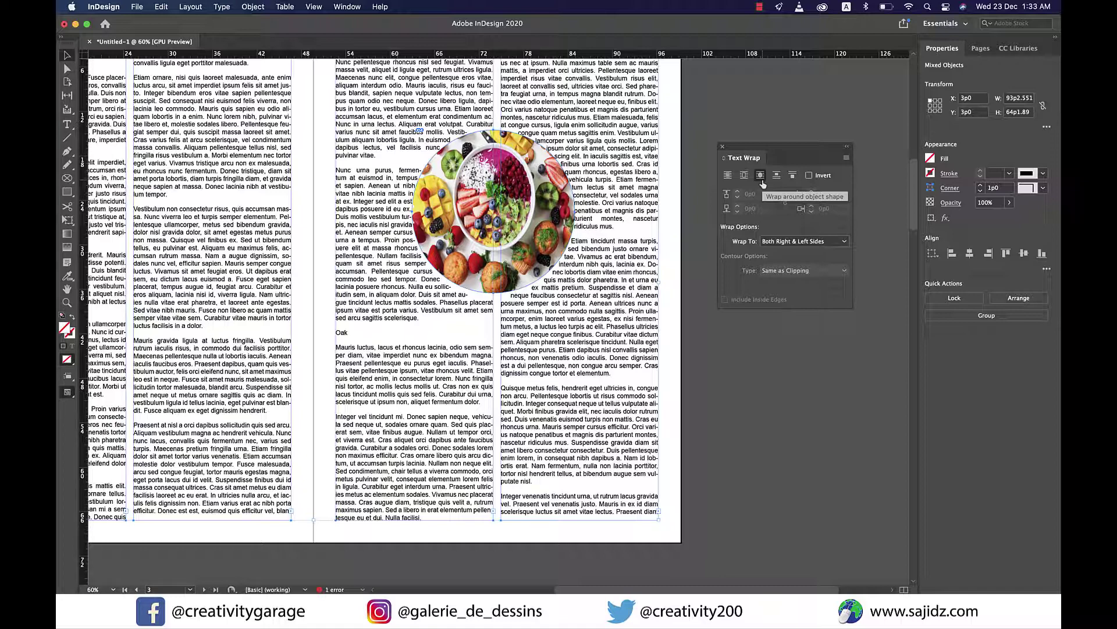
# Raise the circular image's contour wrap offset step by step to 0p6, then deselect it
pyautogui.click(761, 176)
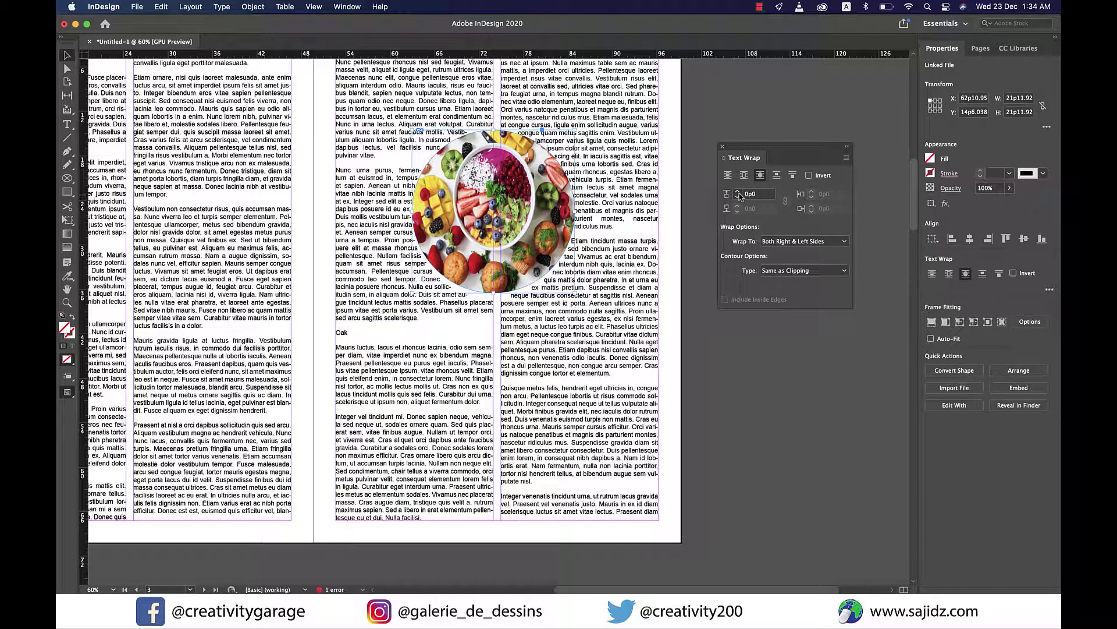
pyautogui.click(738, 195)
pyautogui.click(739, 194)
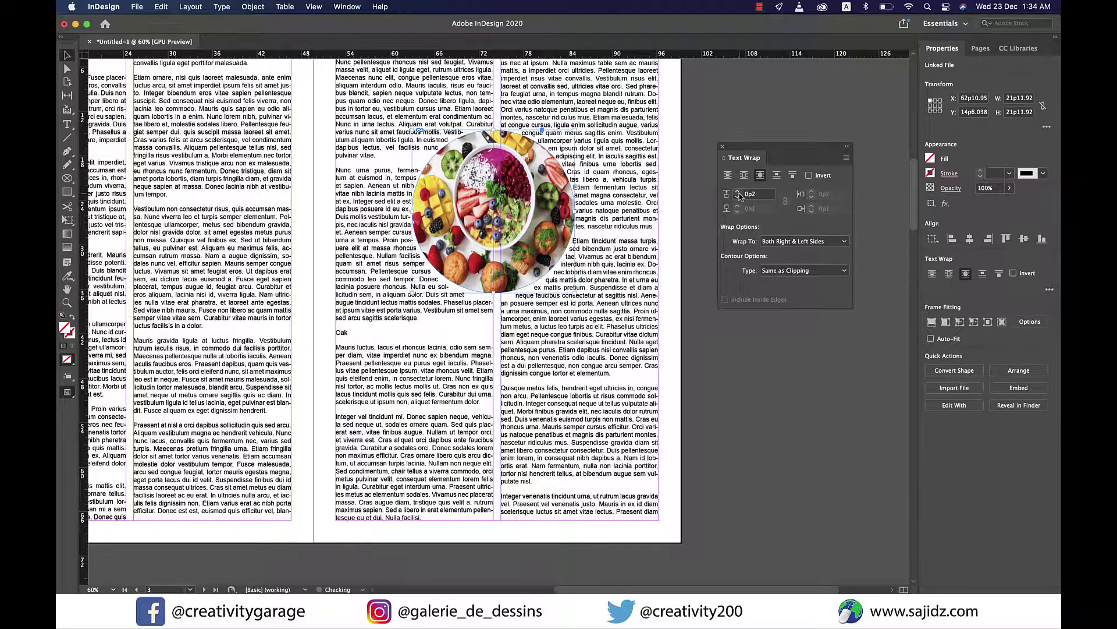
pyautogui.click(738, 194)
pyautogui.click(738, 194)
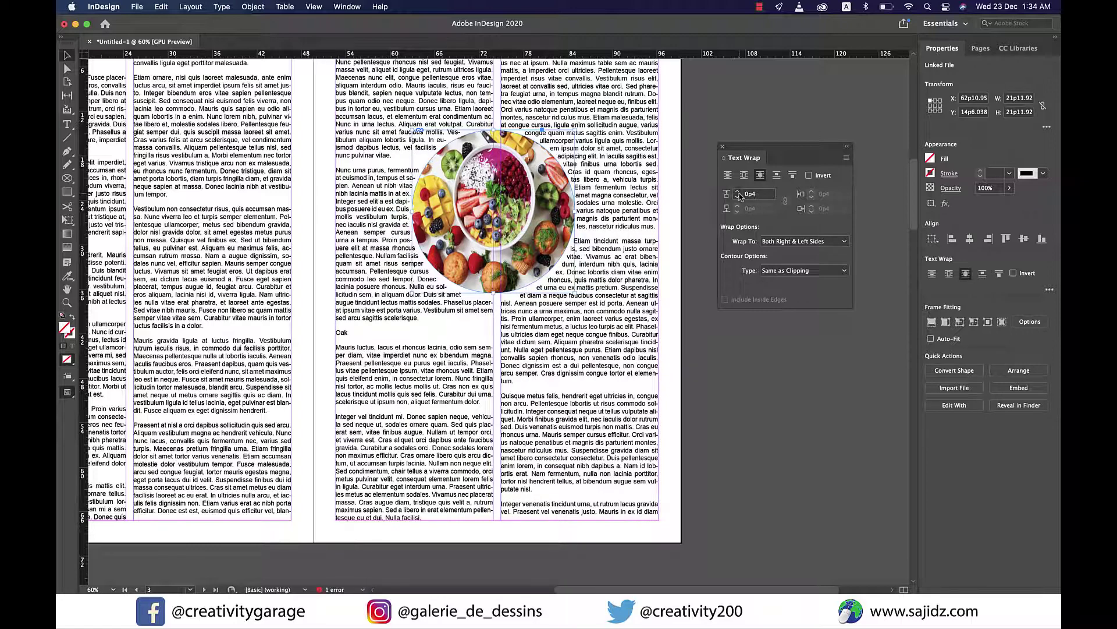
pyautogui.click(738, 194)
pyautogui.click(738, 195)
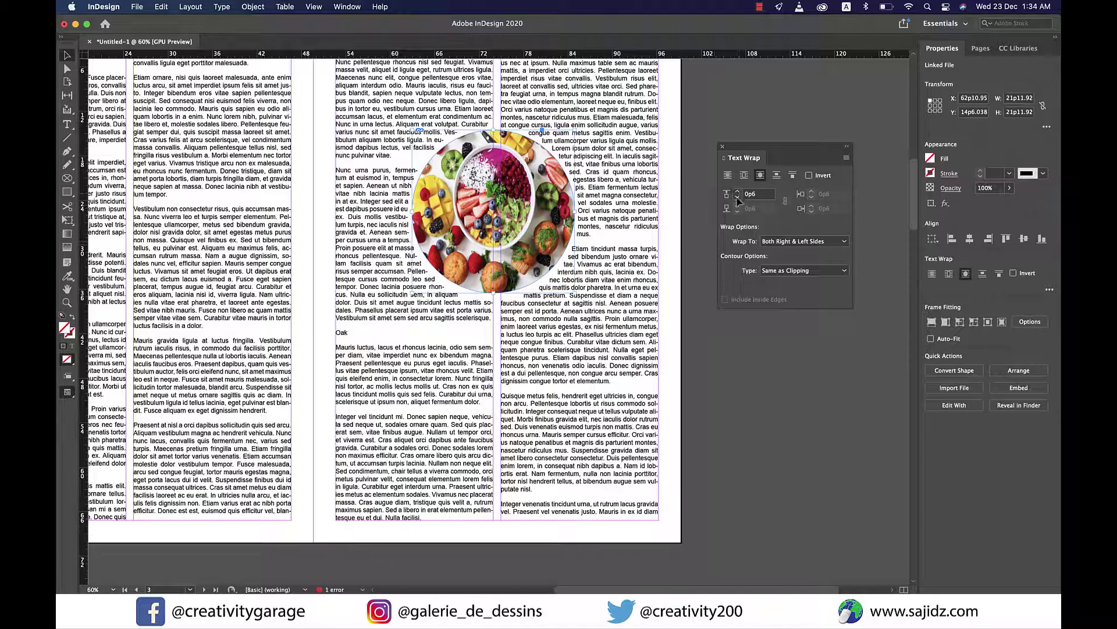
pyautogui.click(698, 265)
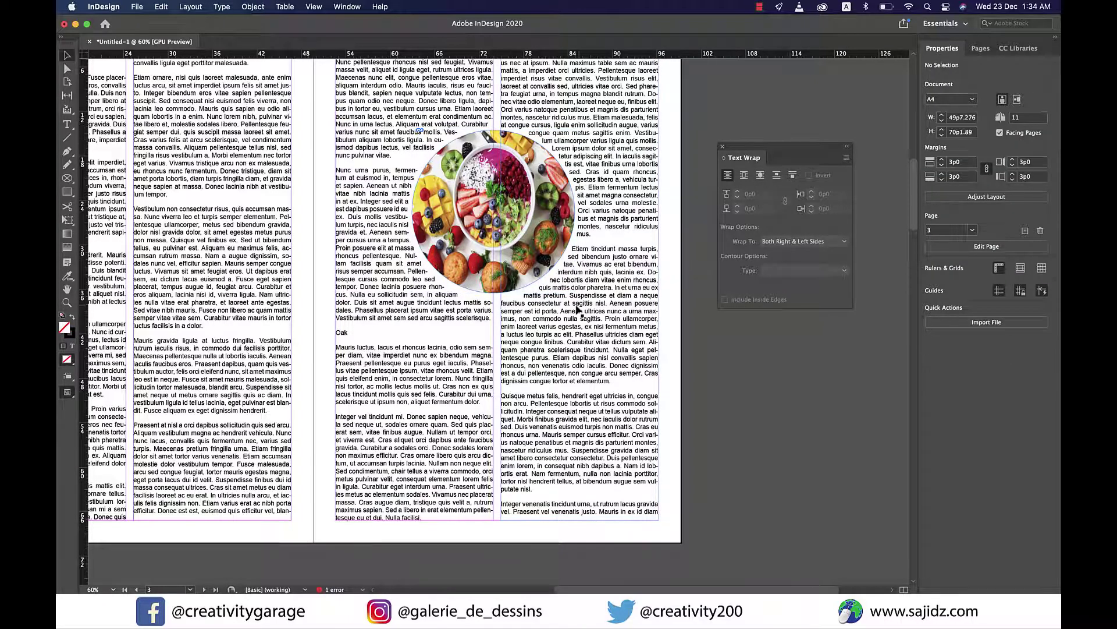